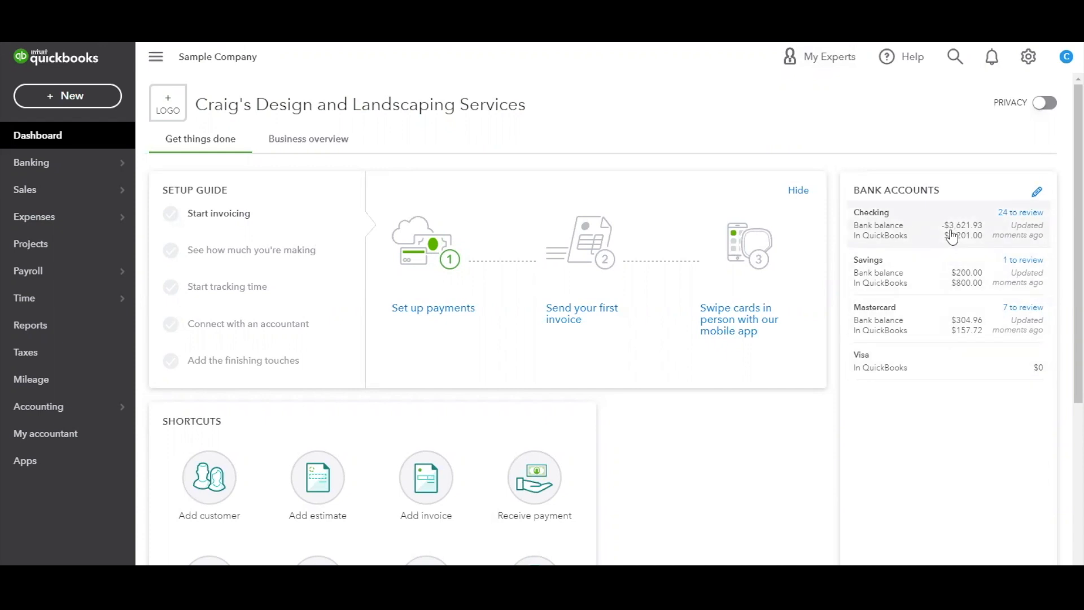
Open the Checking account's bank feed and look through the transactions awaiting review.
left_click(952, 236)
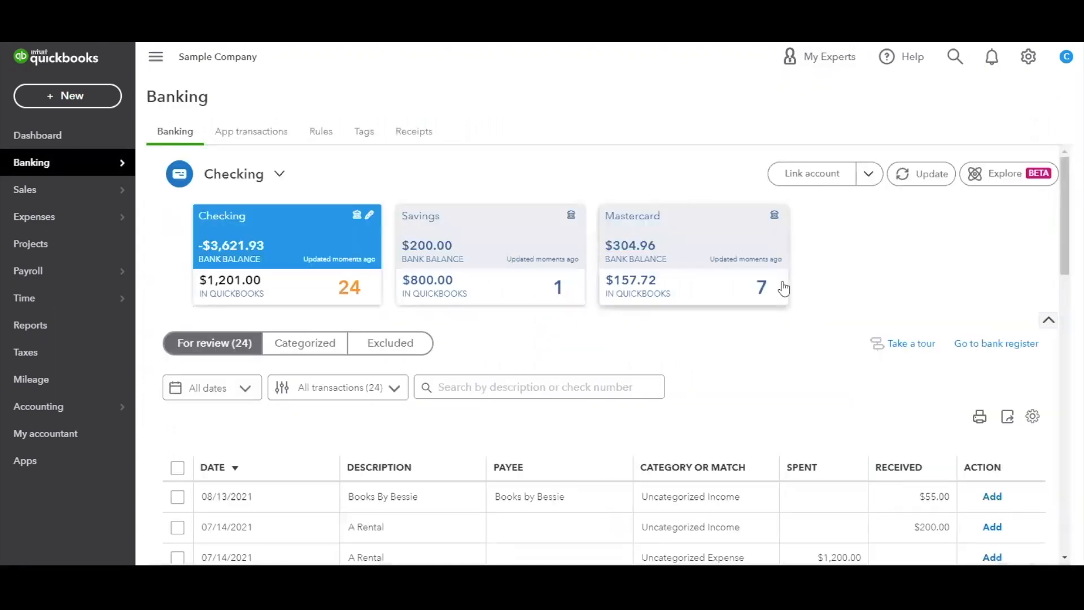
scroll(806, 301, "down", 3)
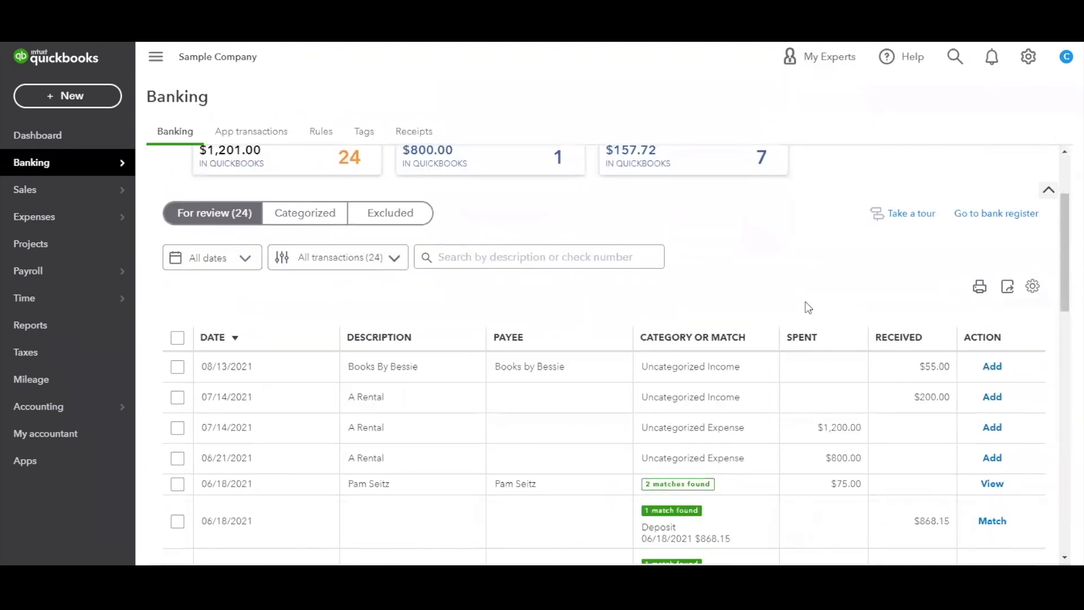
scroll(805, 307, "down", 5)
scroll(806, 308, "up", 8)
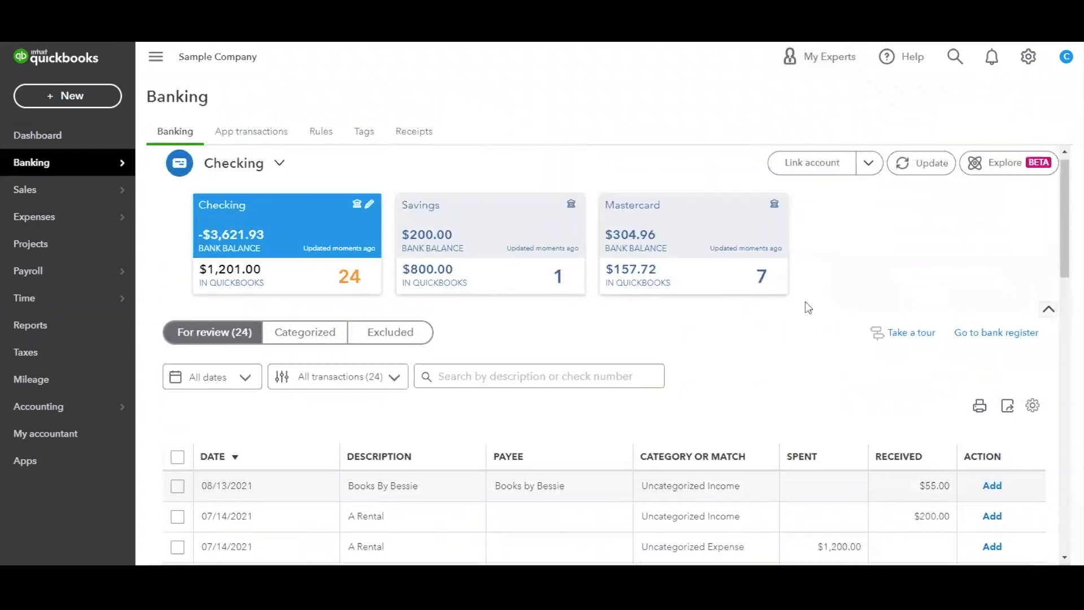
scroll(808, 308, "down", 1)
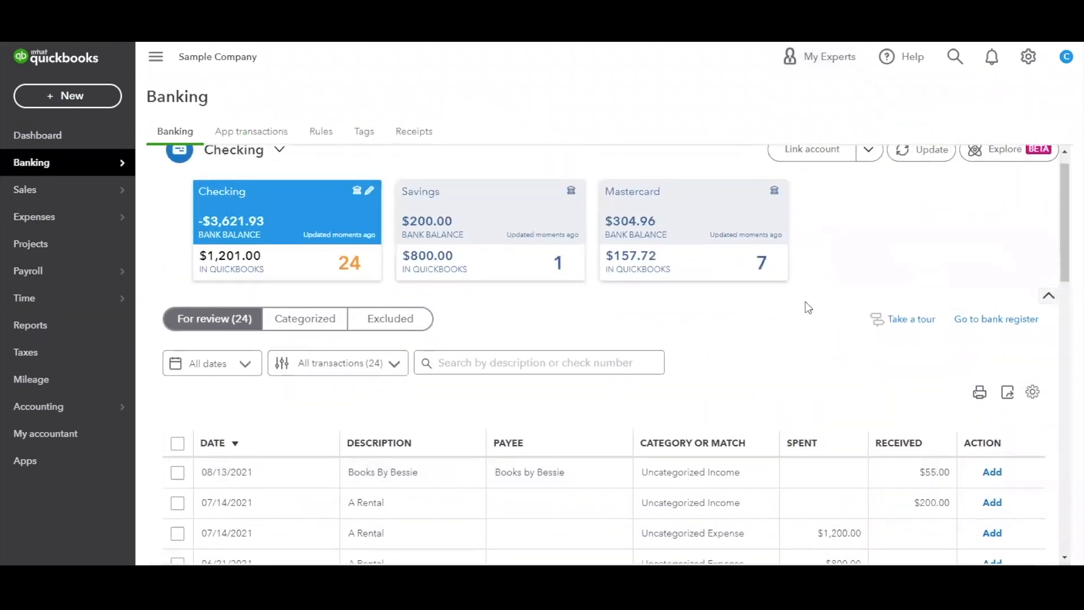
scroll(807, 308, "down", 5)
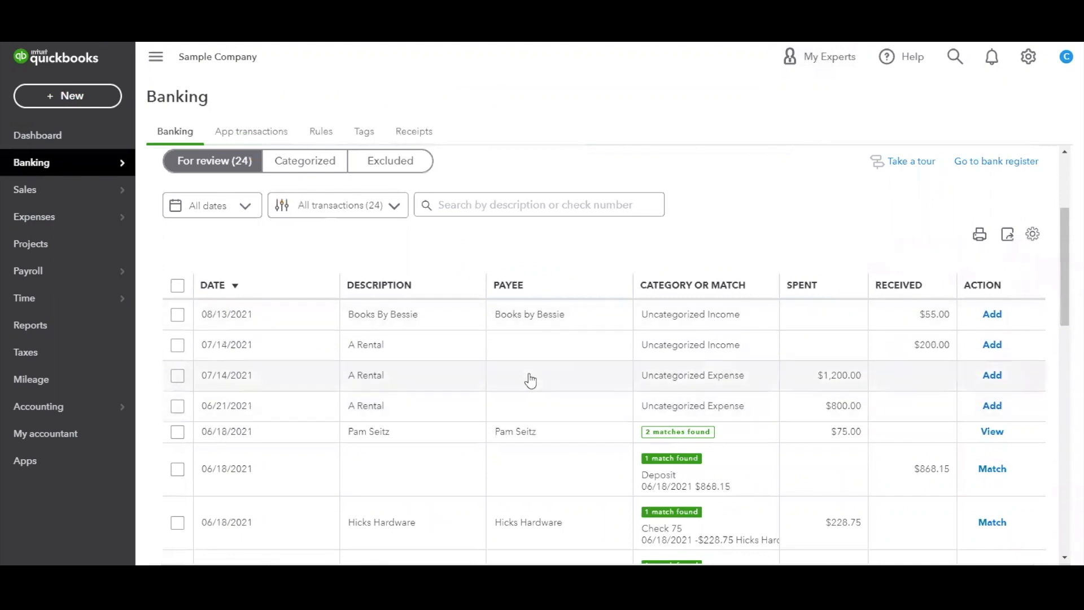
Expand the 08/13/2021 Books by Bessie transaction and set its category to Refunds-Allowances.
left_click(404, 321)
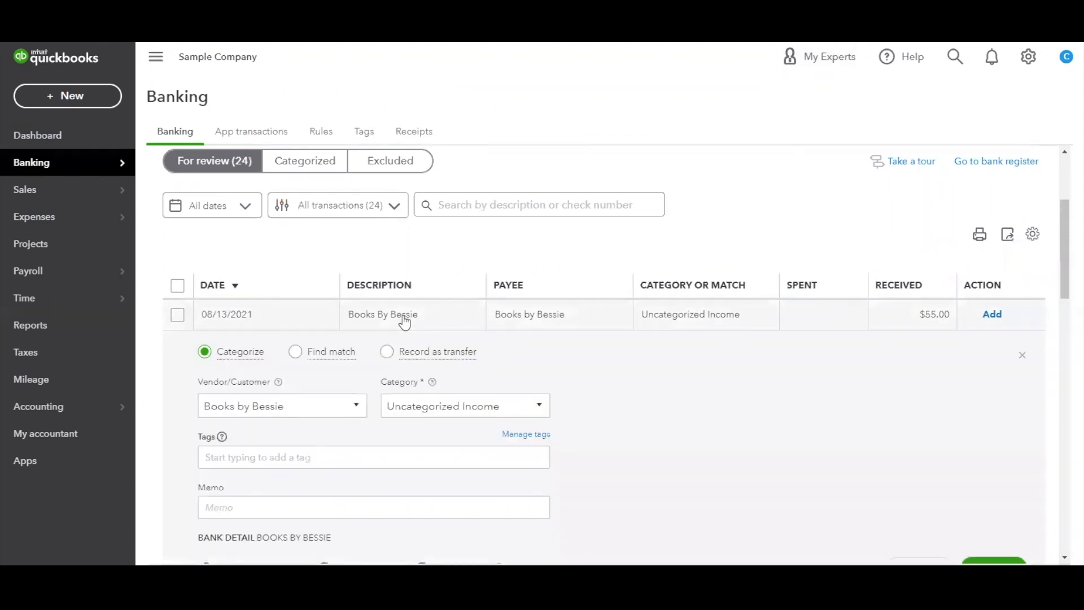
scroll(404, 322, "down", 2)
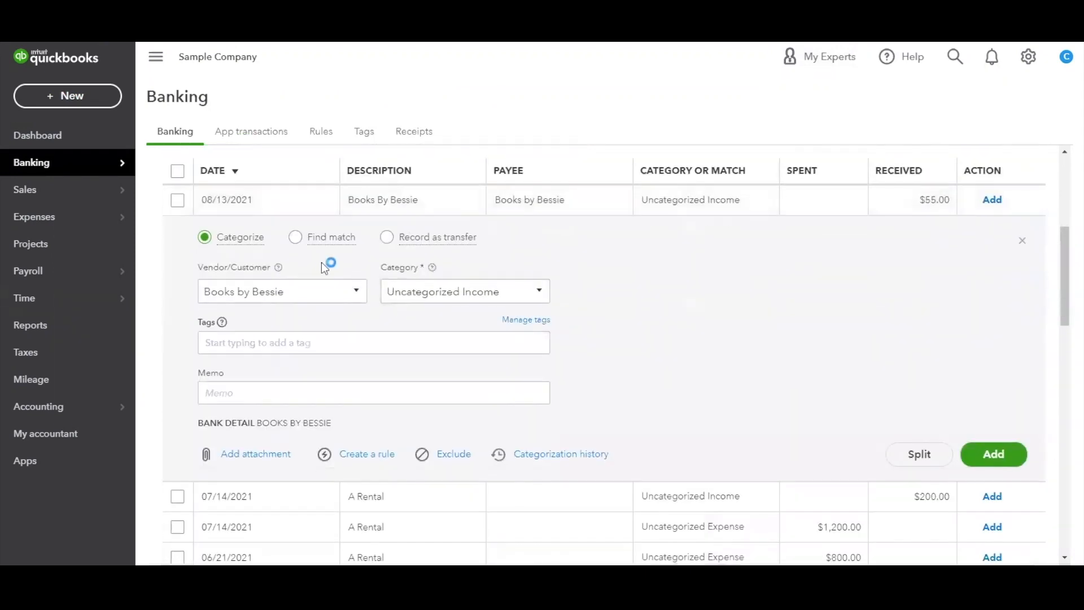
left_click(289, 288)
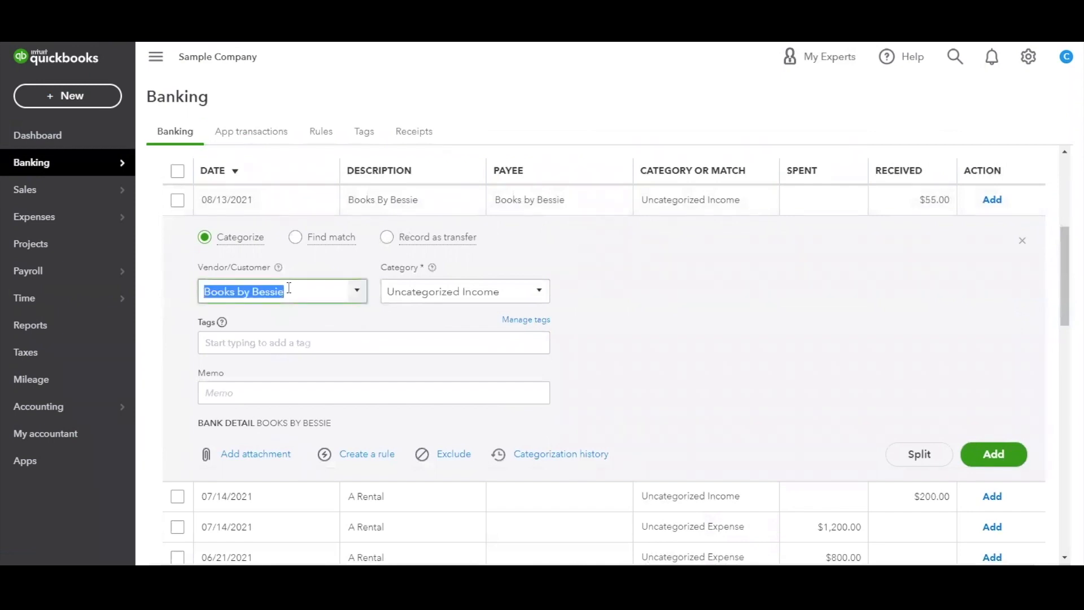
left_click(512, 293)
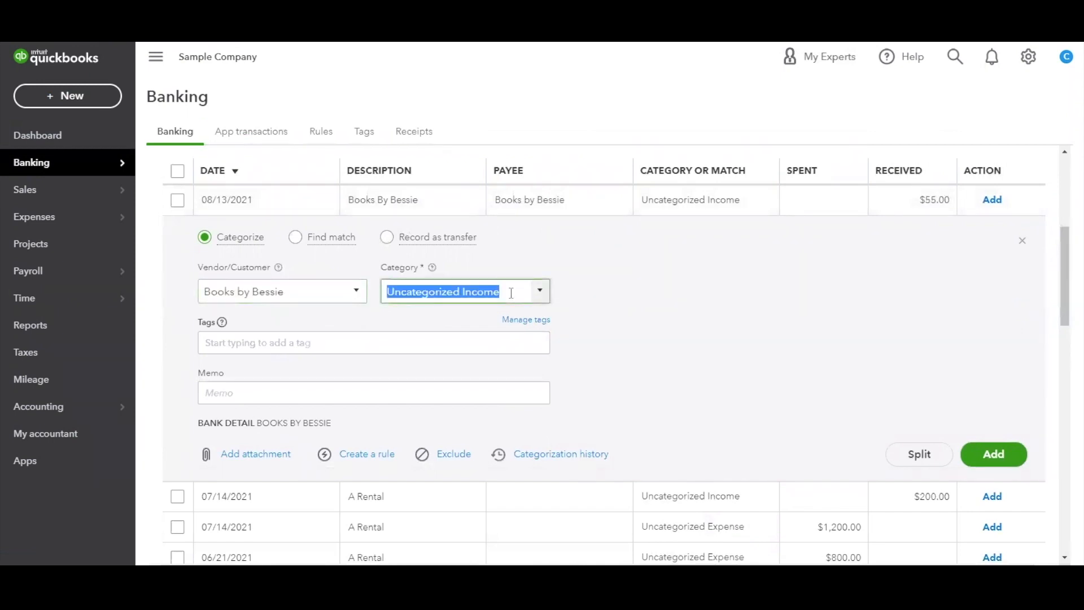
left_click(540, 290)
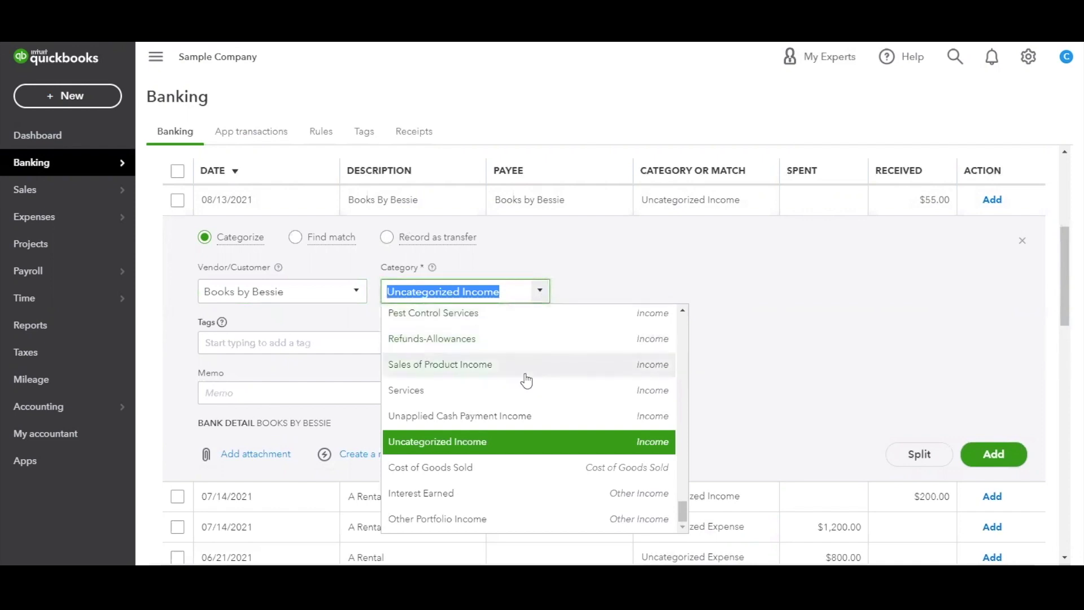
scroll(527, 381, "up", 3)
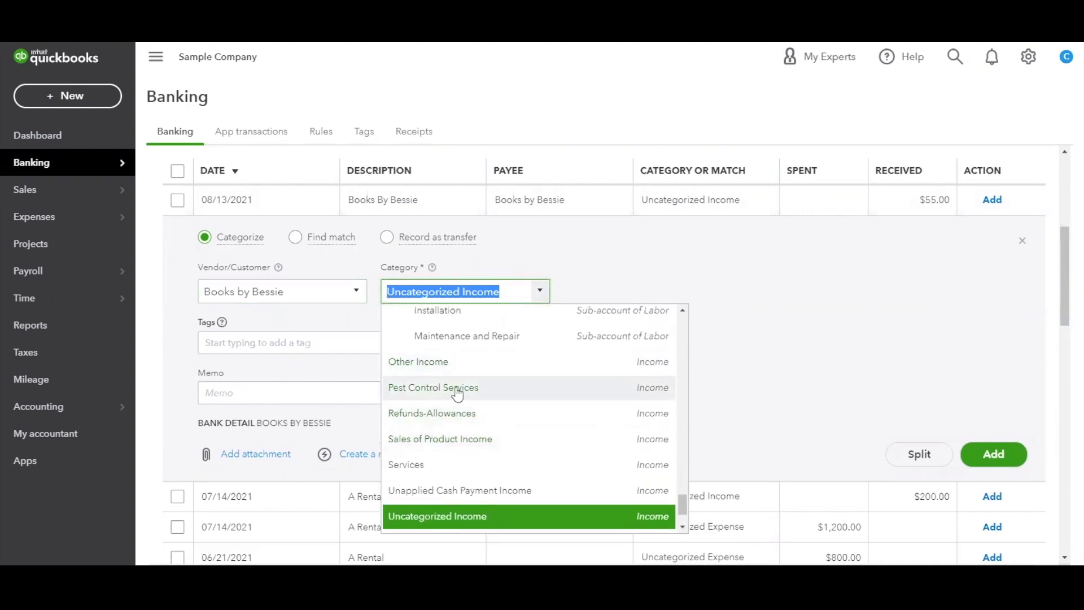
left_click(484, 413)
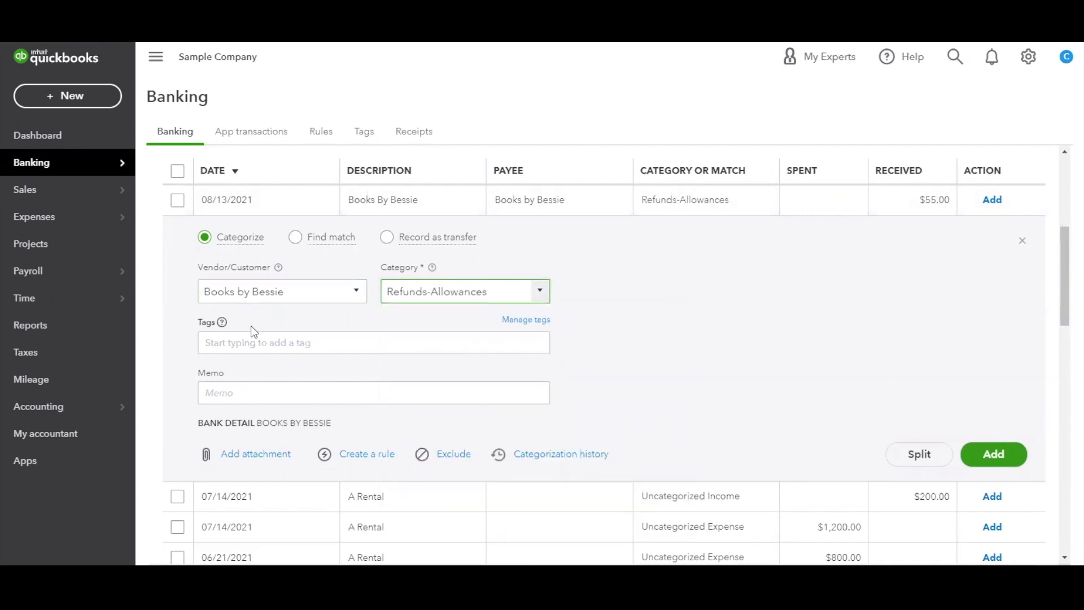
Enter the memo "Refund" for the Books by Bessie transaction and add it to the books.
left_click(301, 393)
type("Refund")
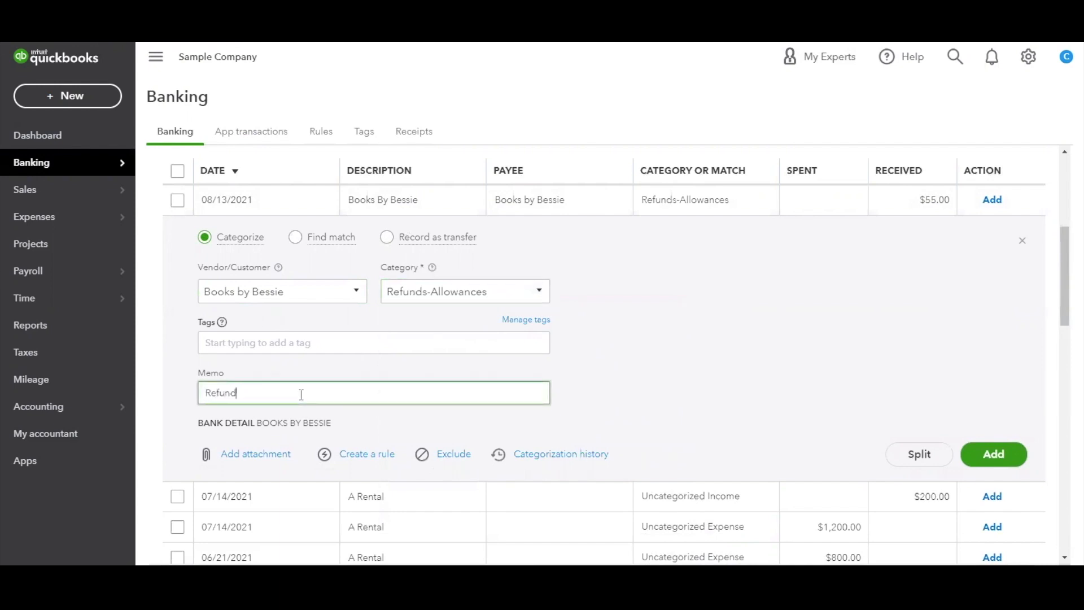
left_click(994, 455)
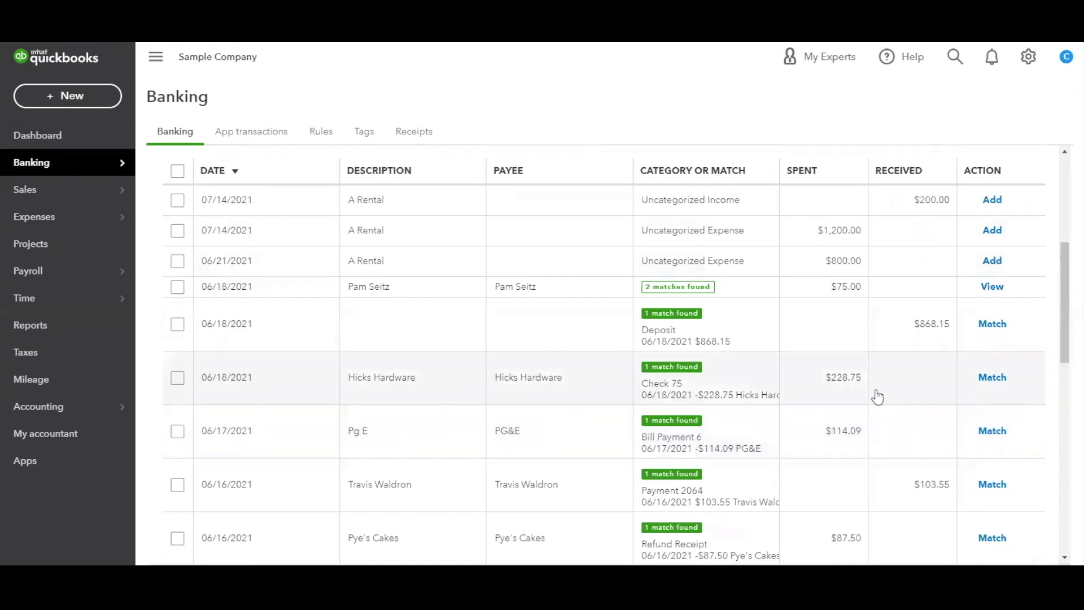
scroll(877, 393, "up", 5)
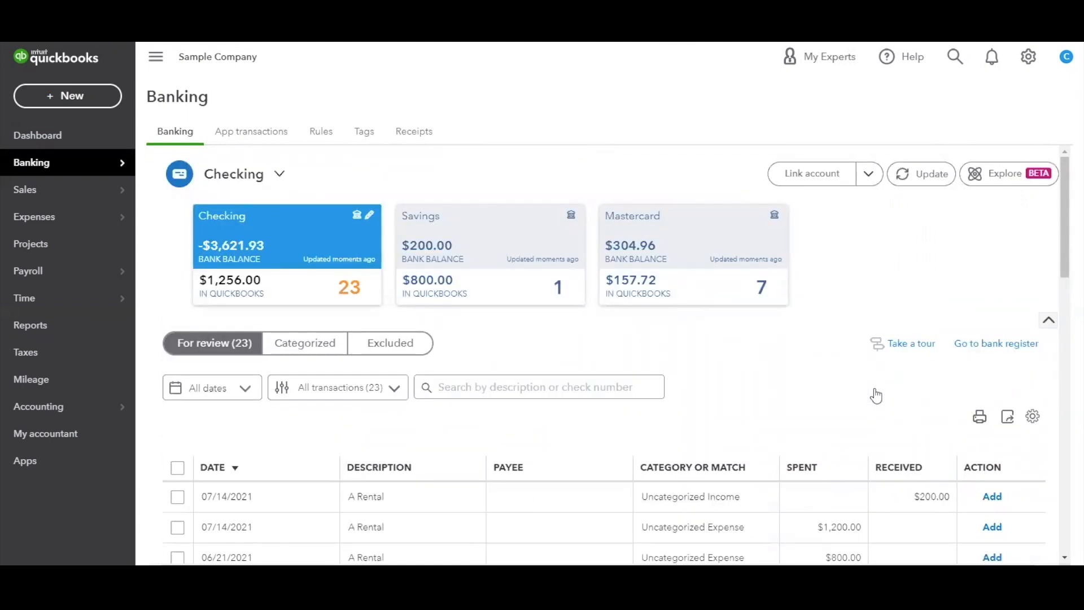
Start a new bank deposit into the Checking account and set its date to 06/15/2021.
left_click(73, 103)
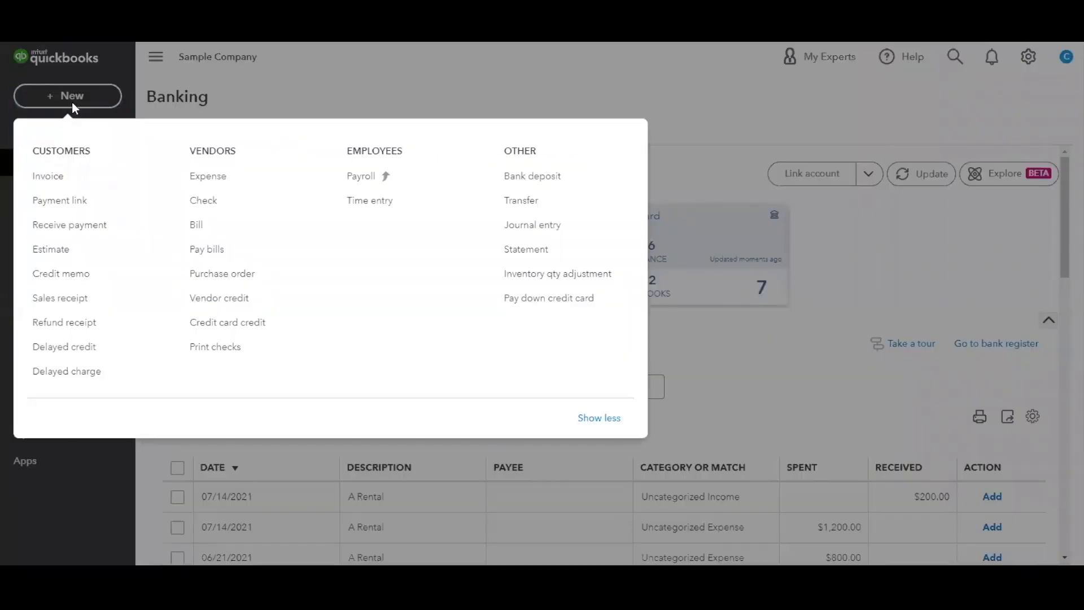
left_click(534, 180)
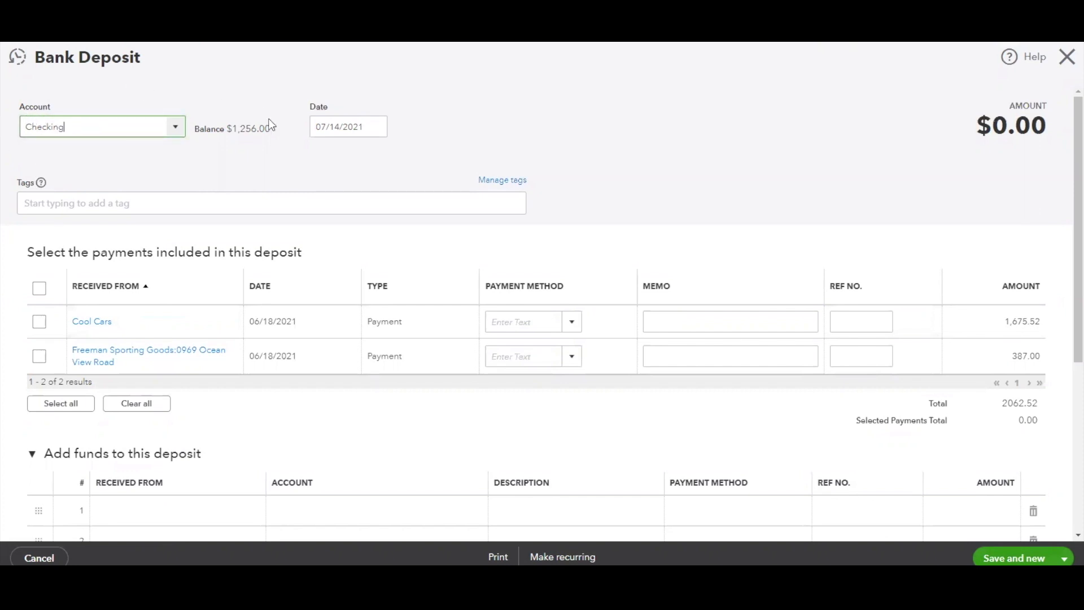
double_click(244, 129)
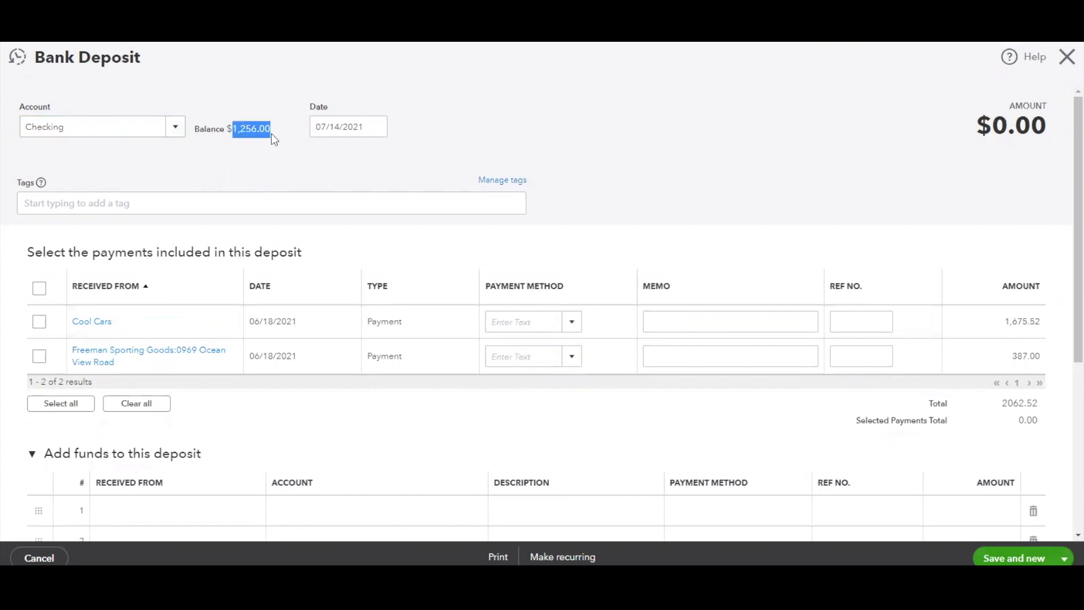
left_click(376, 128)
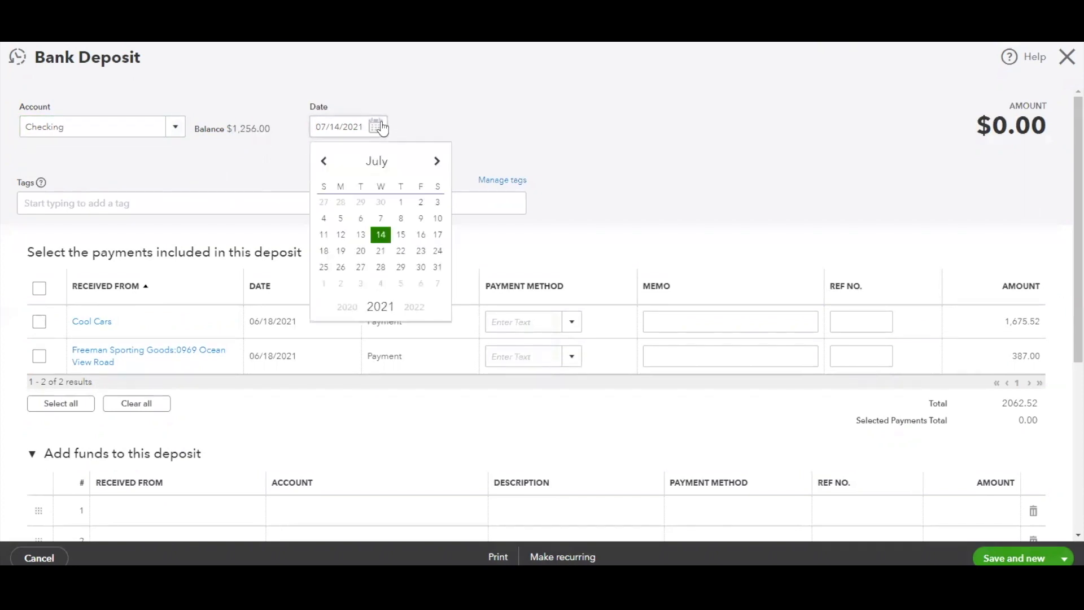
left_click(325, 161)
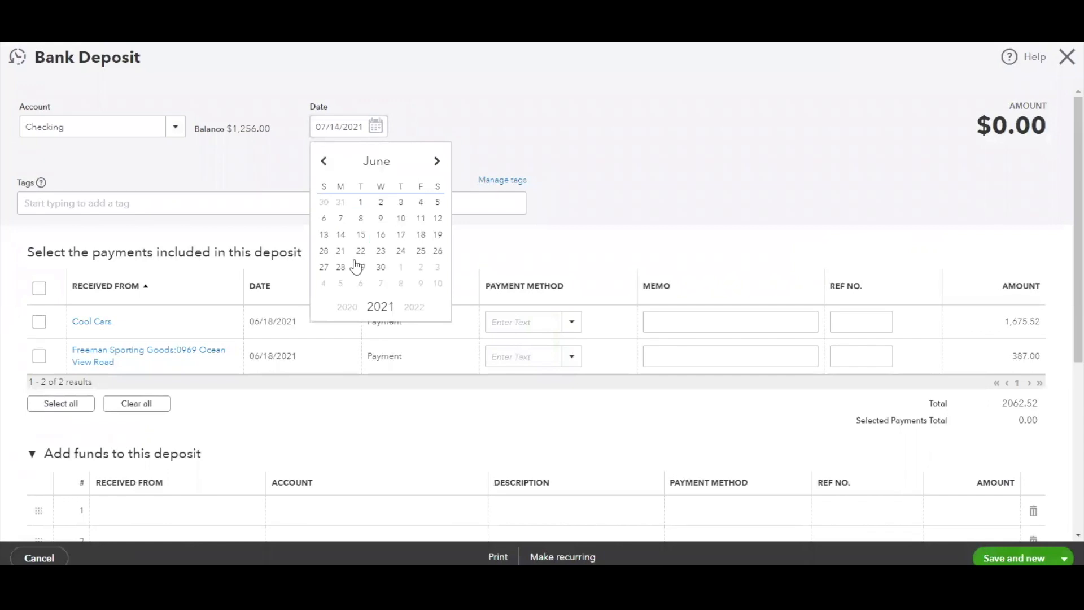
left_click(361, 235)
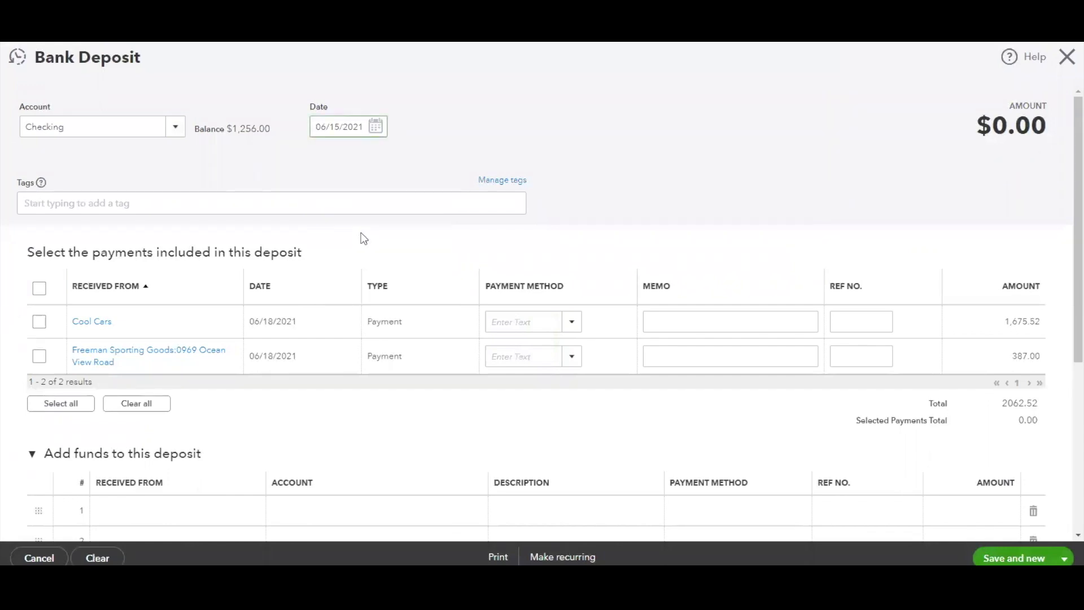
On the first added-funds line, choose the customer listed just above Freeman Sporting Goods as payer and Design income as the account.
scroll(363, 238, "down", 5)
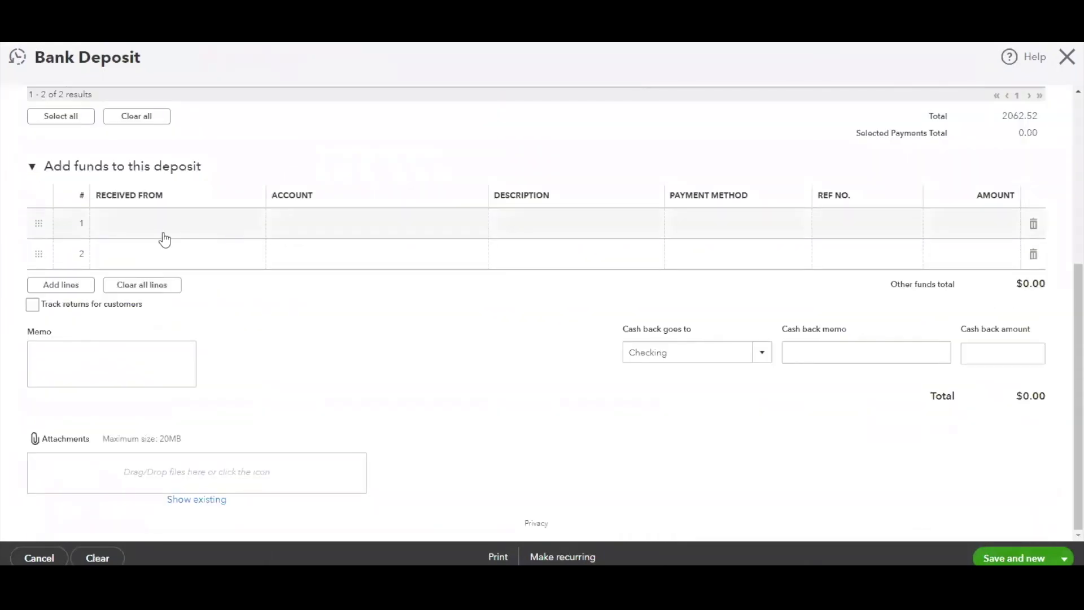
left_click(165, 239)
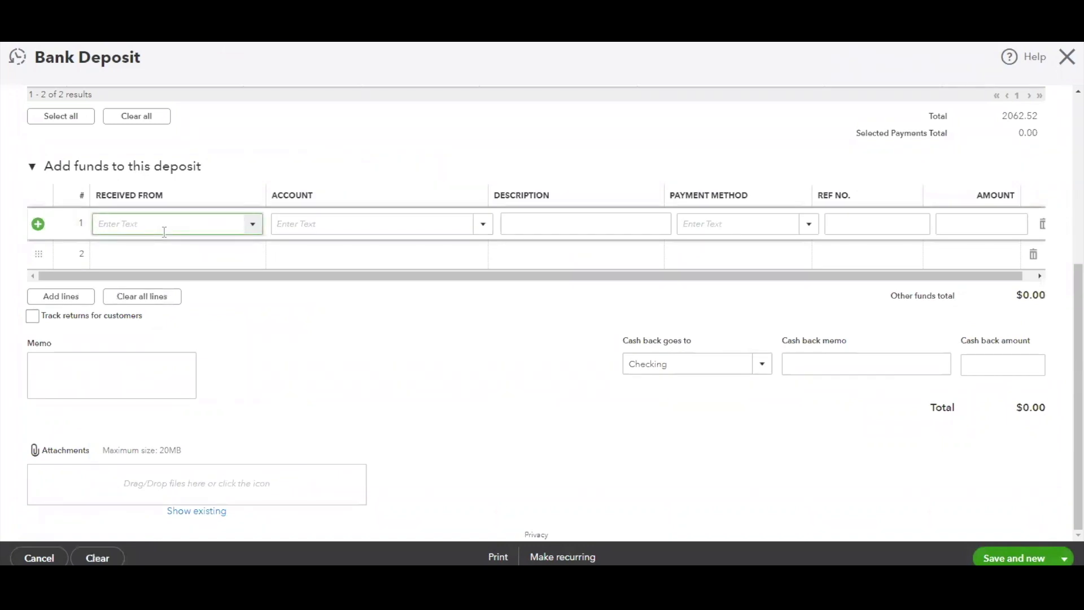
left_click(254, 225)
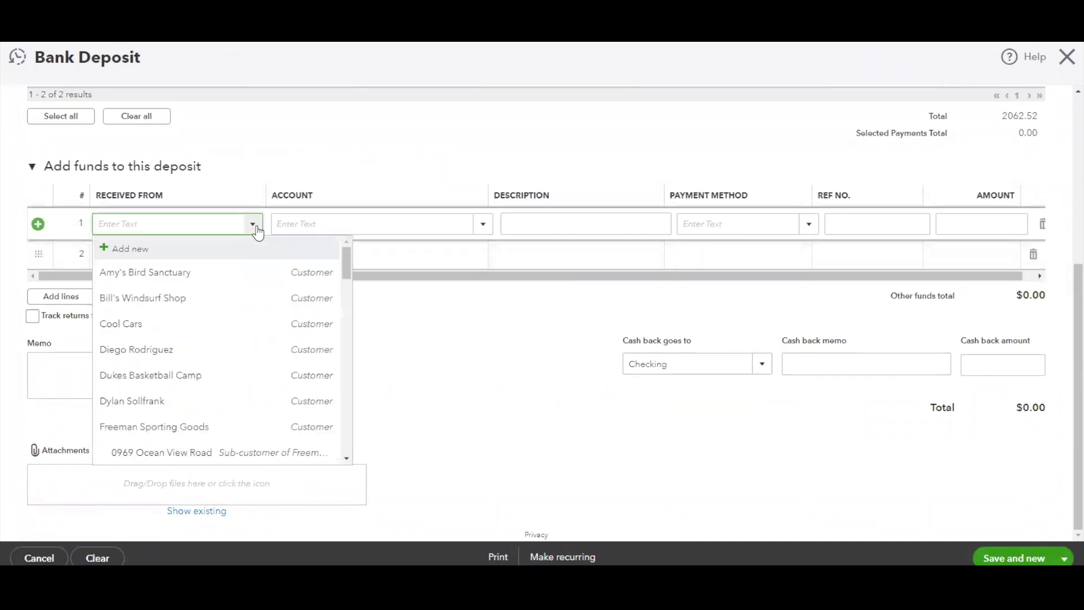
scroll(230, 305, "down", 2)
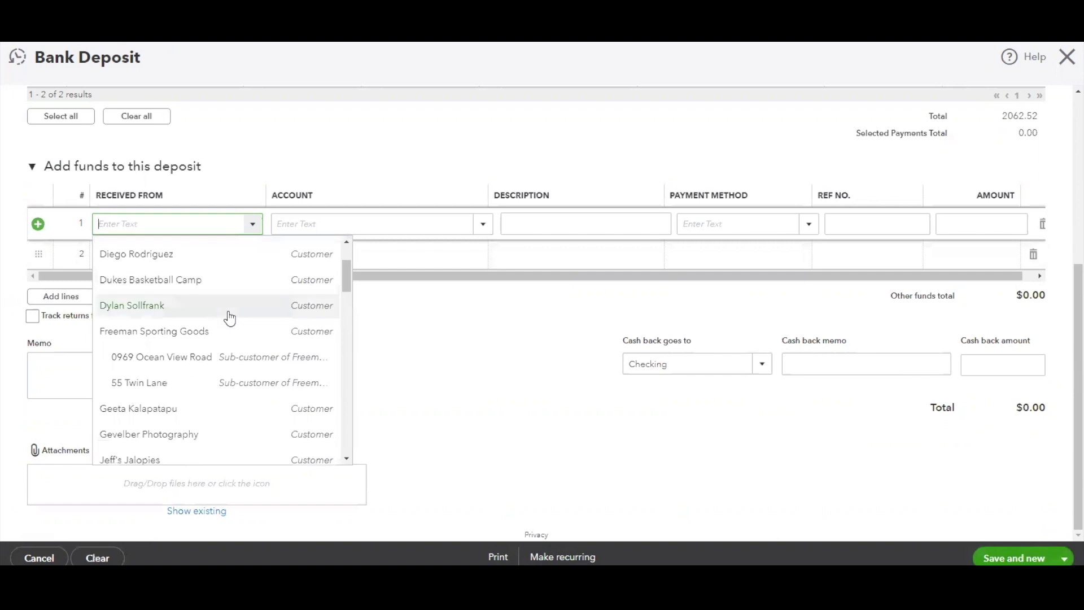
left_click(229, 315)
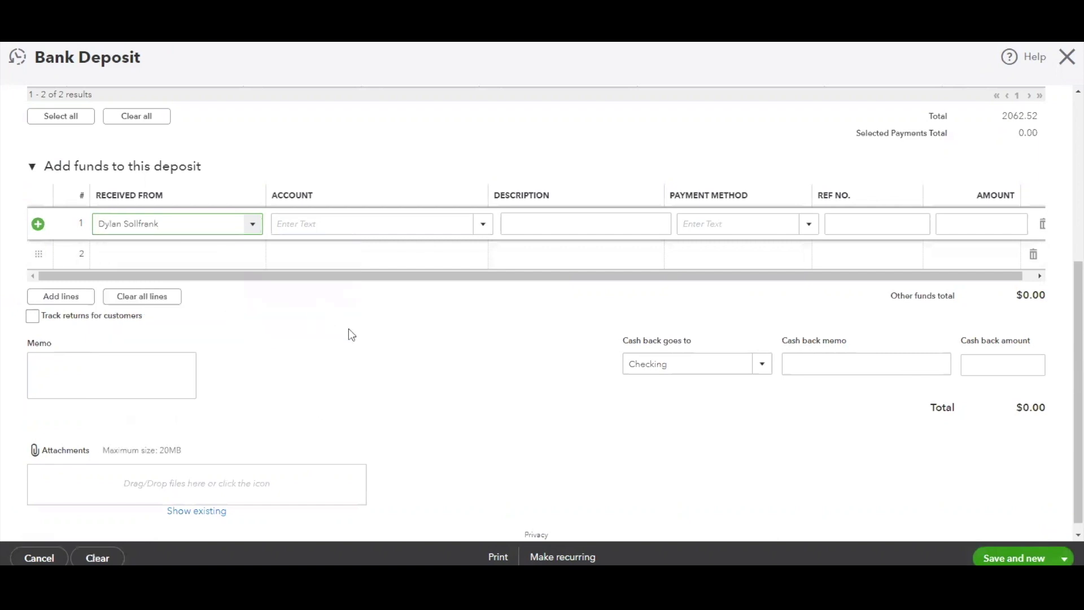
left_click(484, 226)
left_click(484, 226)
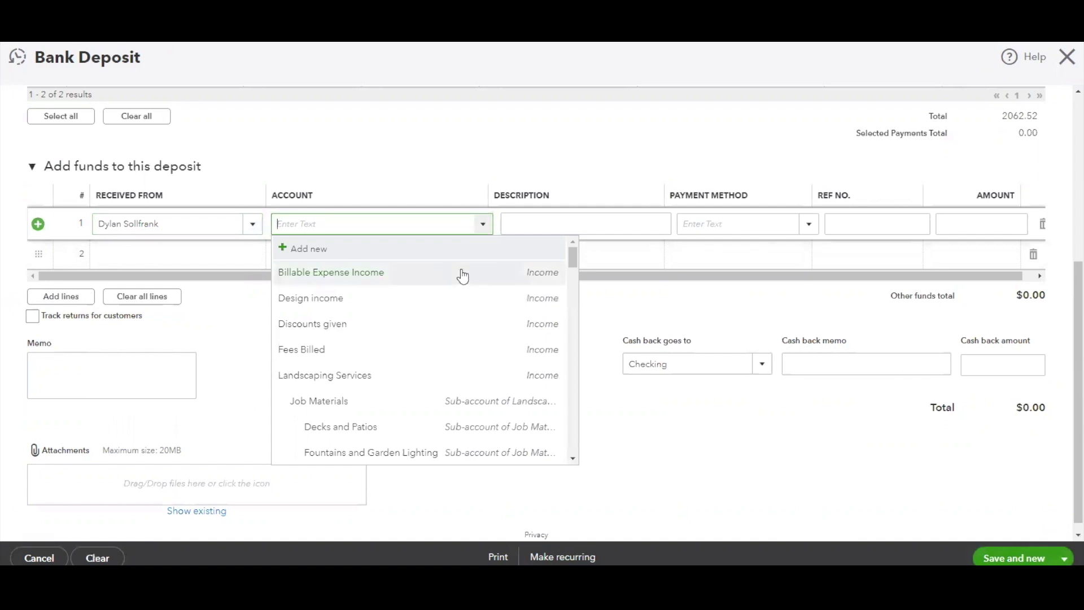
left_click(416, 304)
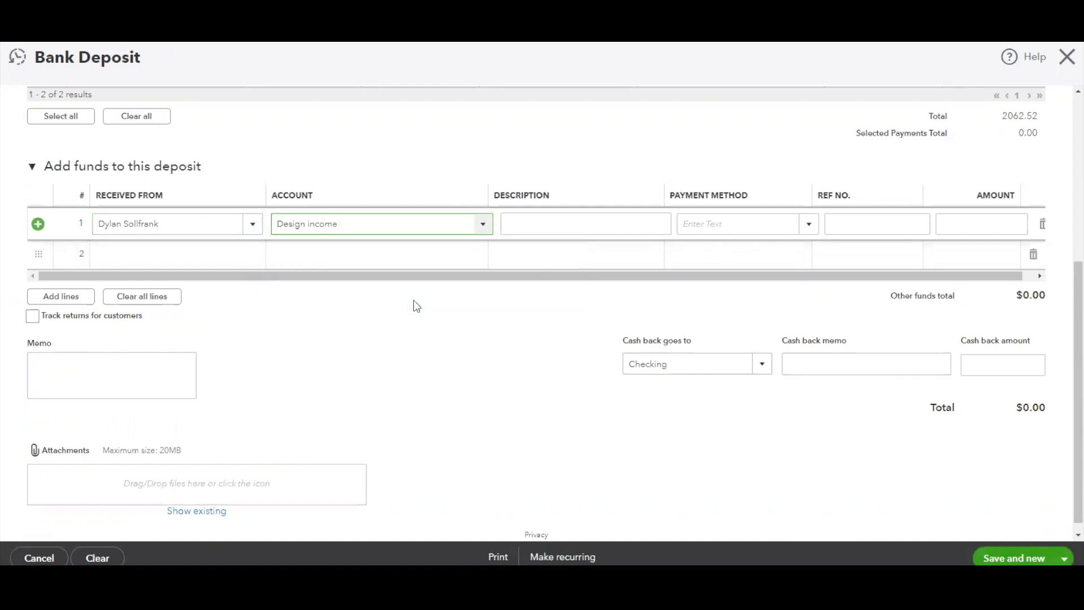
Set the amount of the first added-funds line to 500.00.
key("Tab")
key("Tab")
key("Tab")
key("Tab")
type("500")
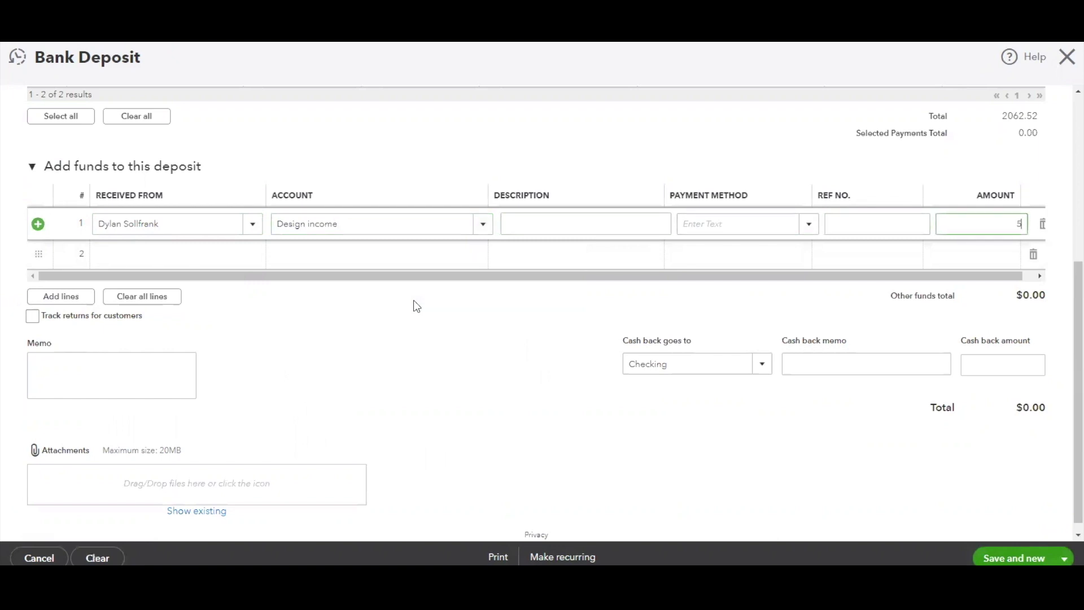
key("Tab")
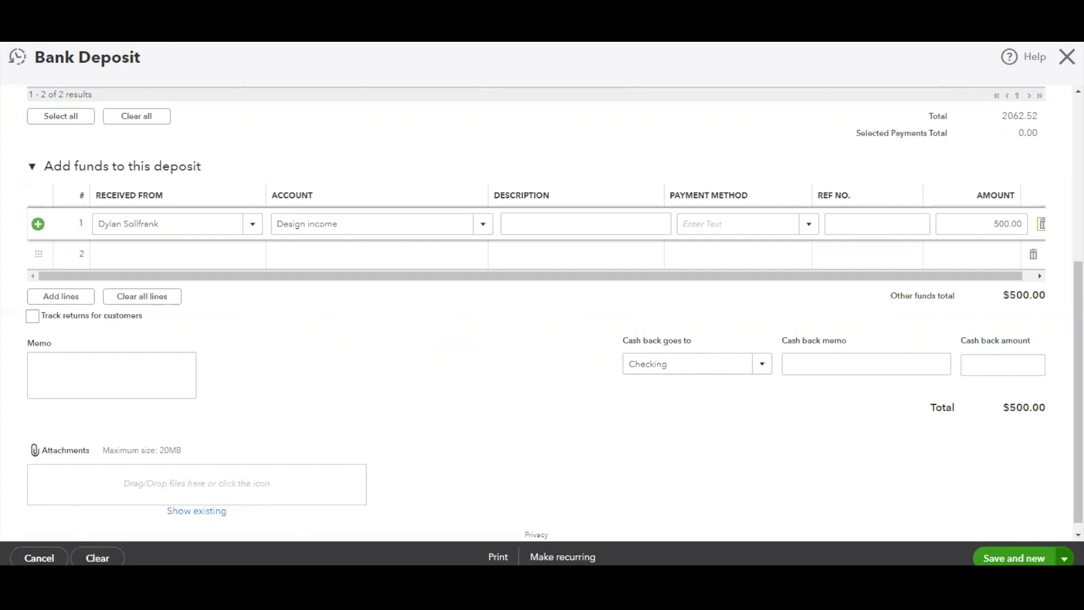
View the deposit's save options, then discard the deposit without saving and return to the Checking transactions awaiting review.
left_click(1065, 558)
left_click(848, 461)
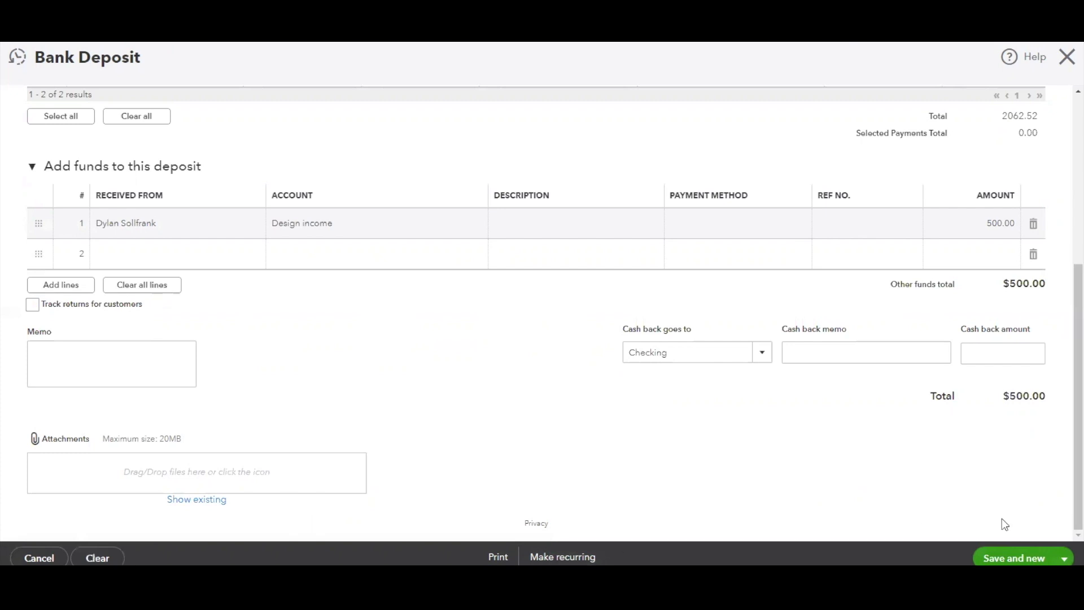
left_click(1065, 558)
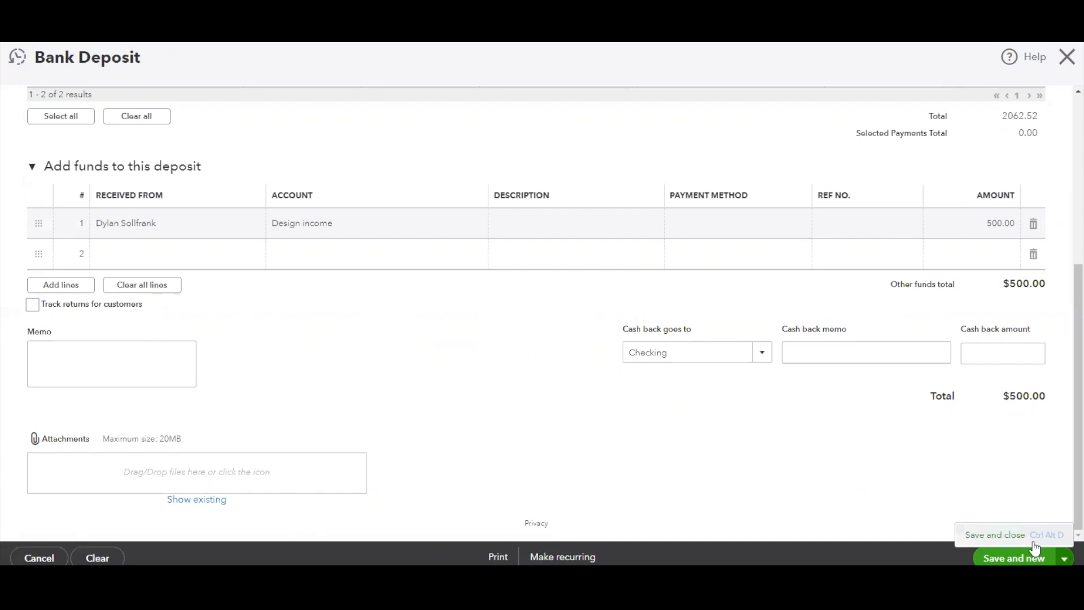
left_click(1066, 58)
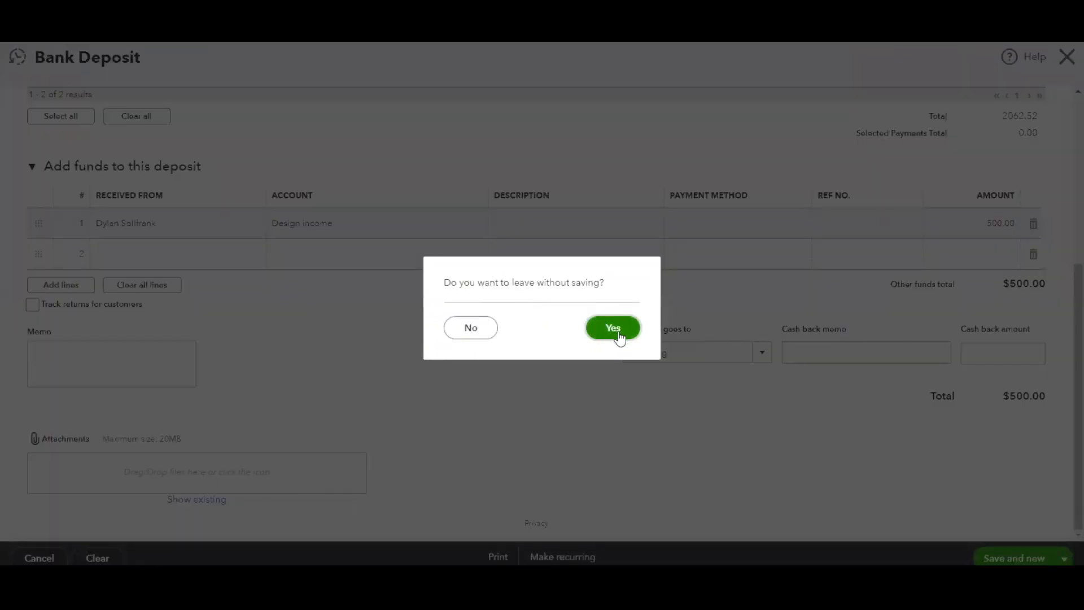
left_click(613, 329)
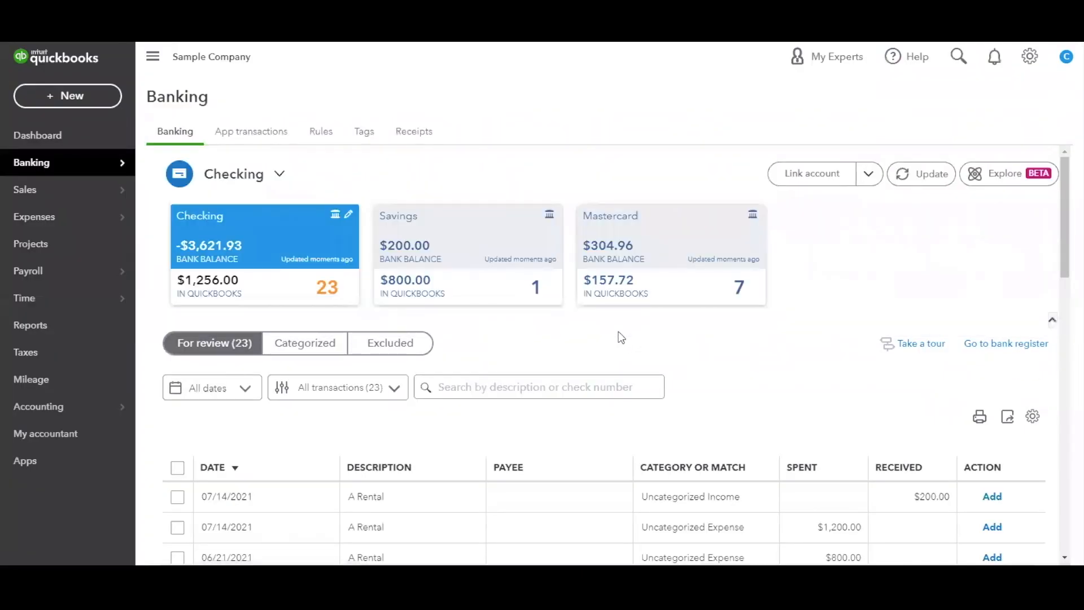
scroll(761, 350, "down", 4)
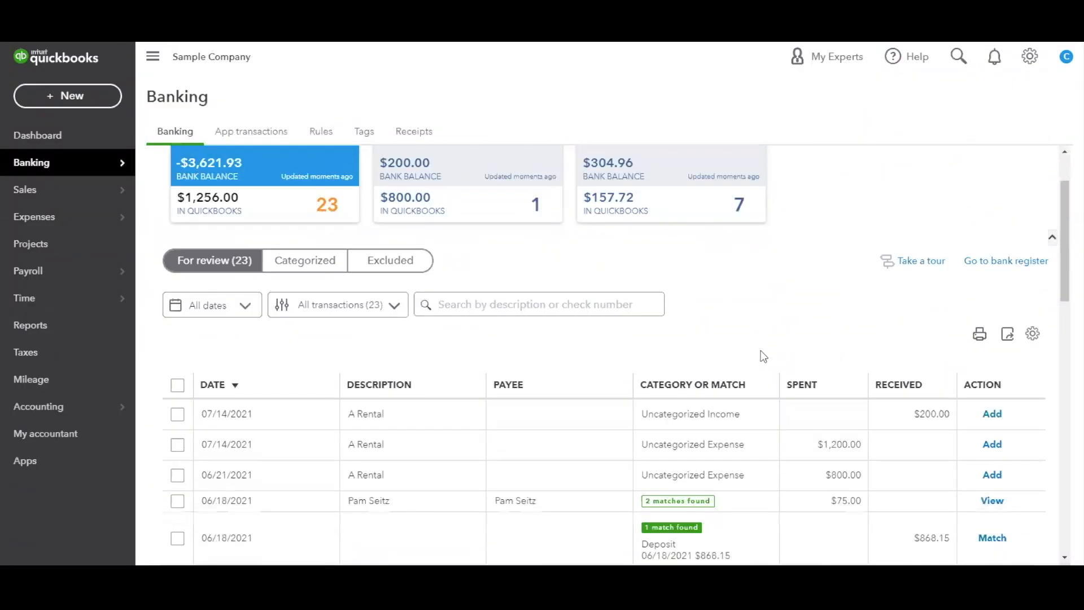
Review the deposit record suggested for the $868.15 bank transaction dated 06/18/2021, and match the transaction to it.
scroll(760, 356, "down", 1)
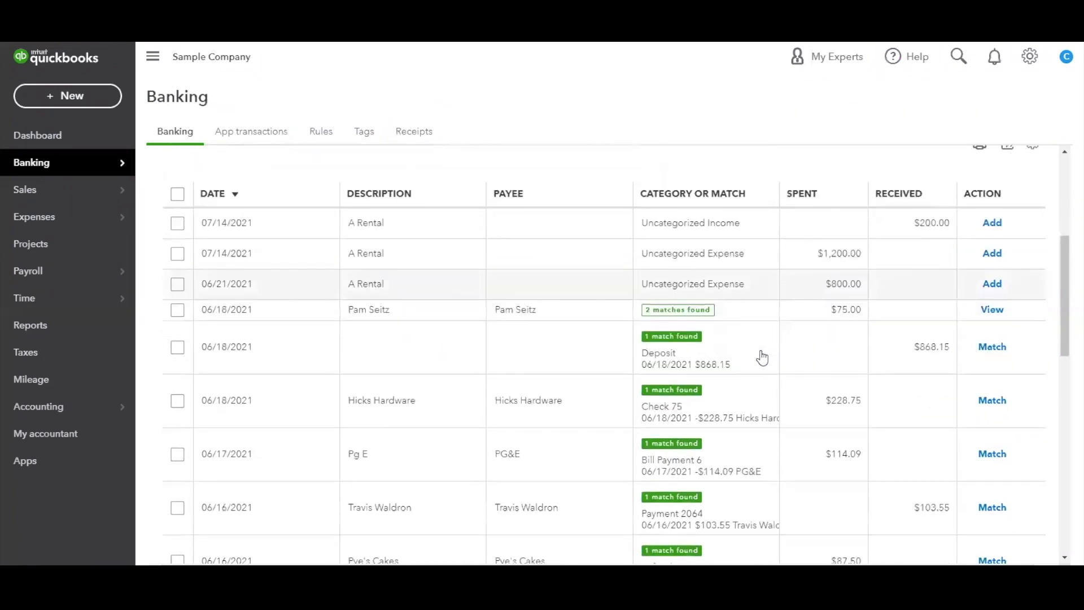
left_click(689, 342)
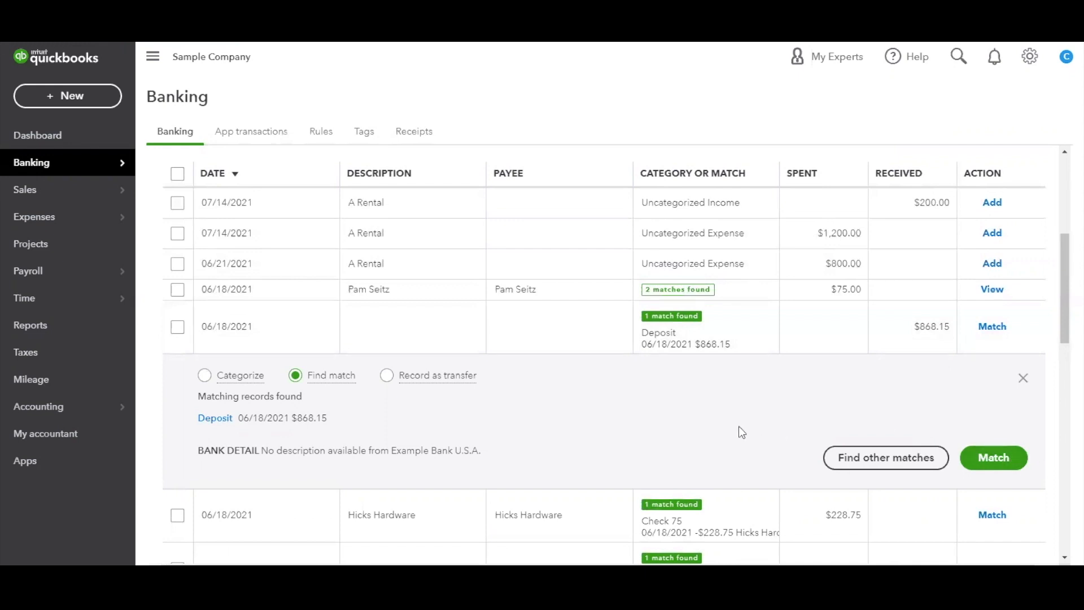
left_click(213, 418)
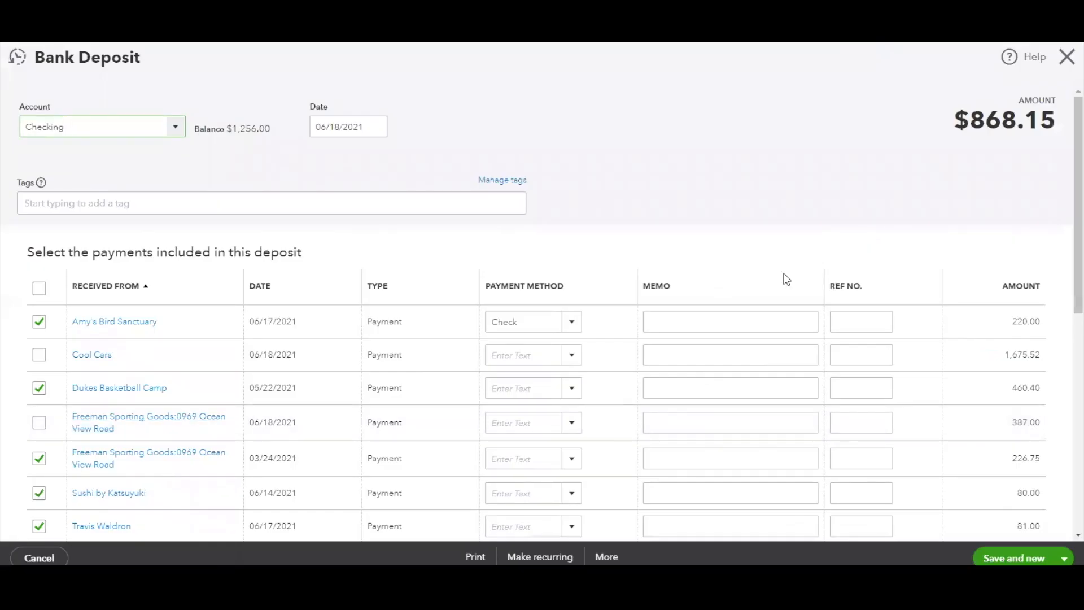
scroll(787, 279, "down", 2)
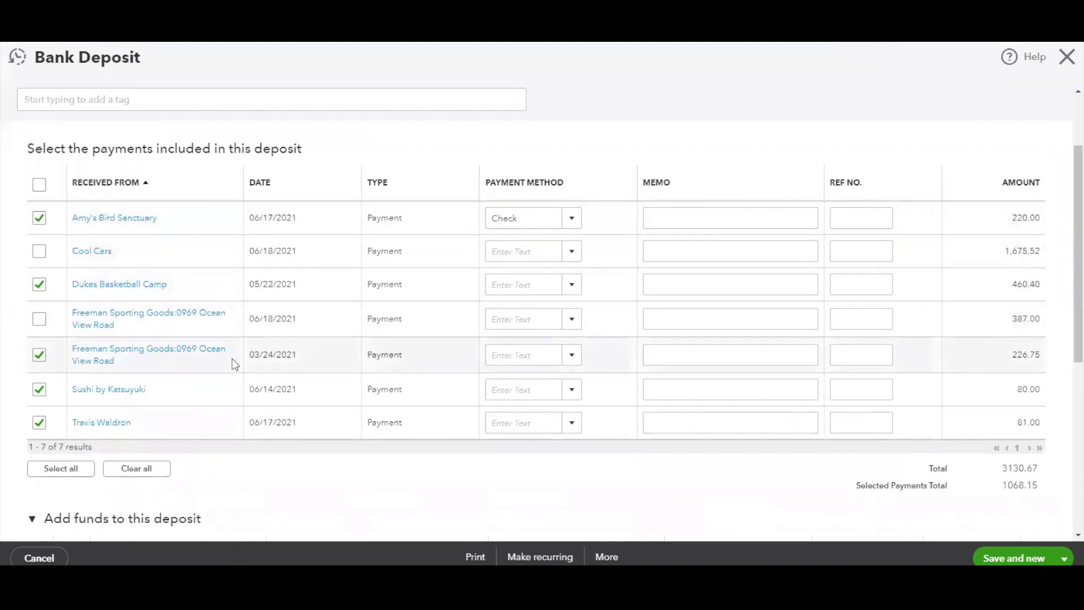
scroll(600, 492, "down", 3)
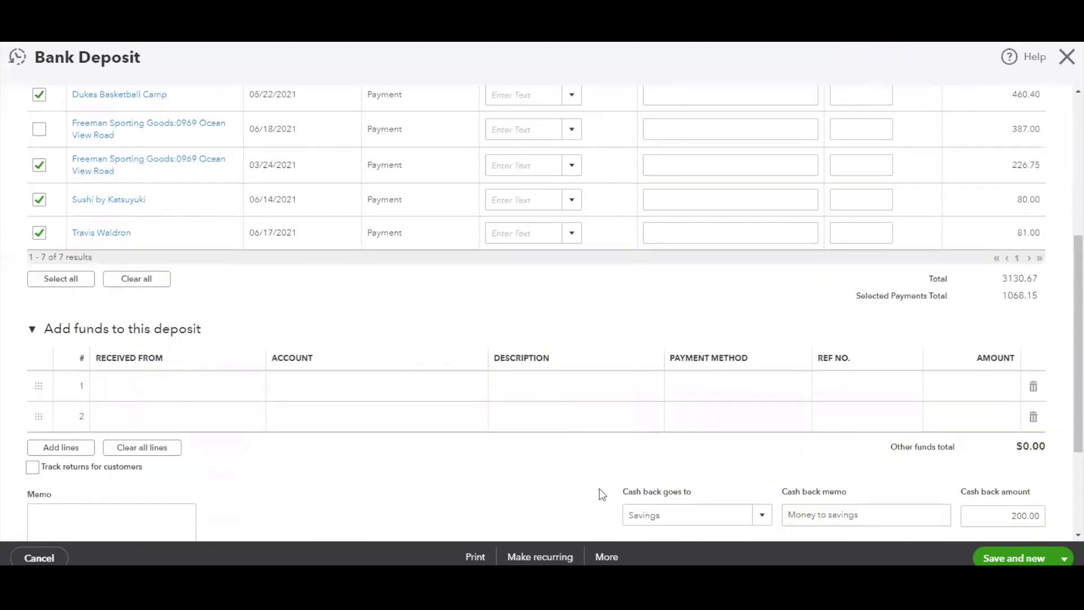
scroll(1046, 472, "down", 1)
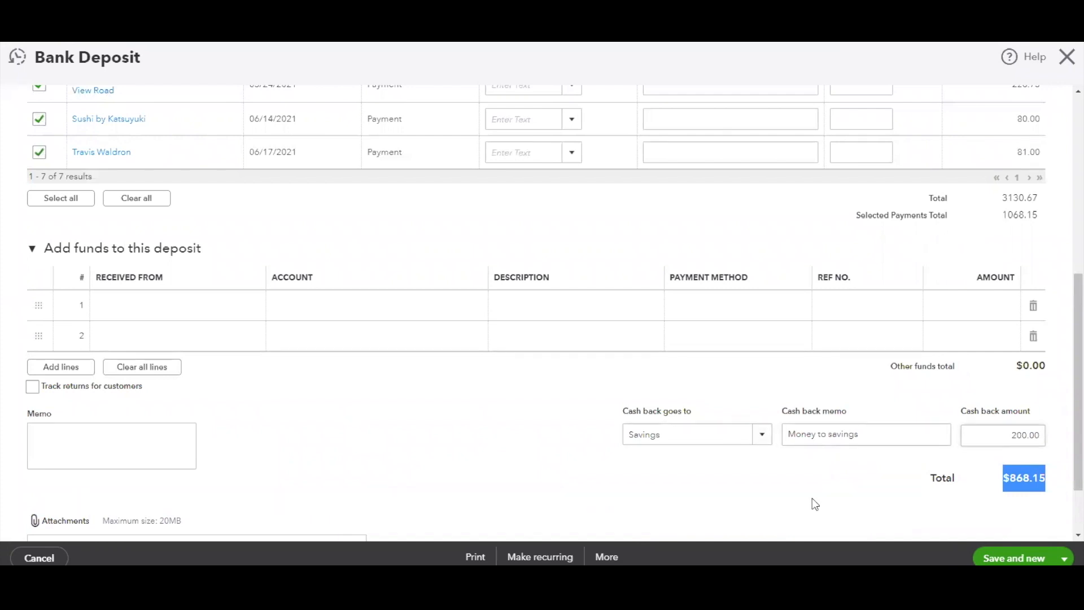
scroll(884, 504, "down", 2)
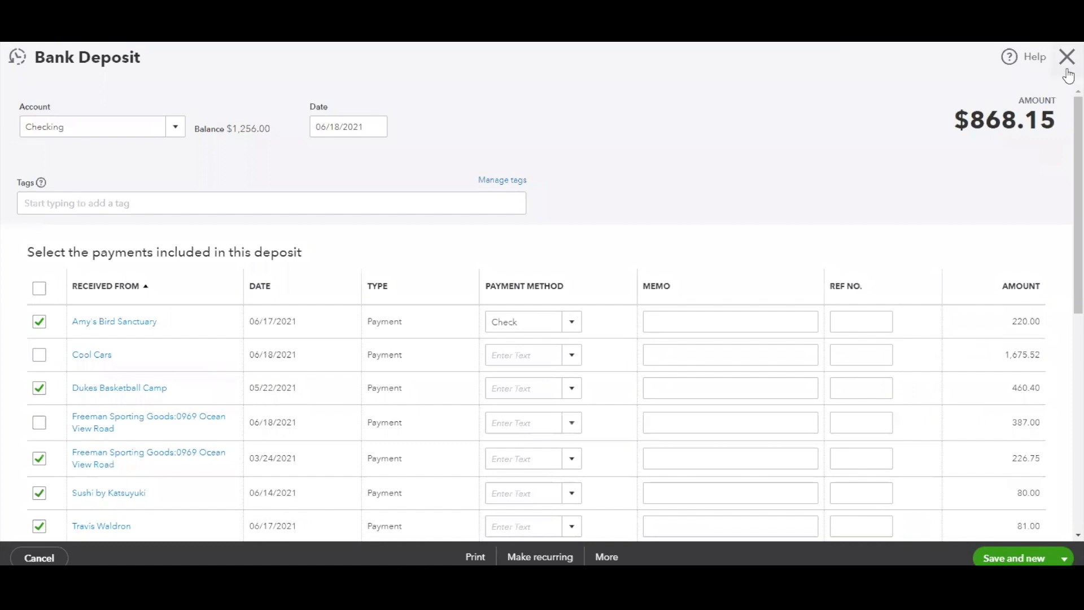
left_click(1067, 66)
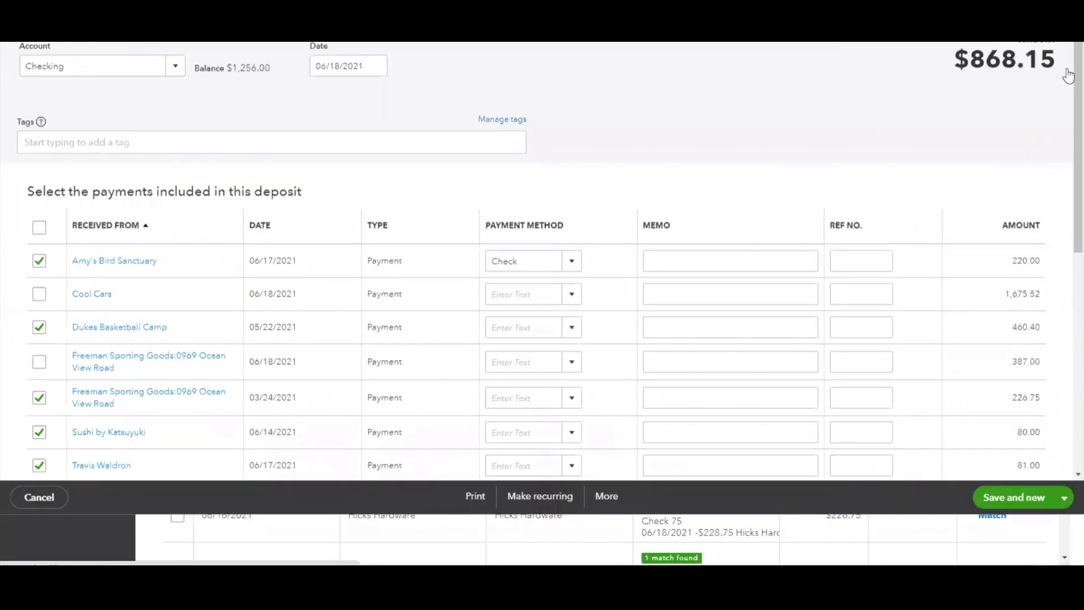
left_click(1004, 459)
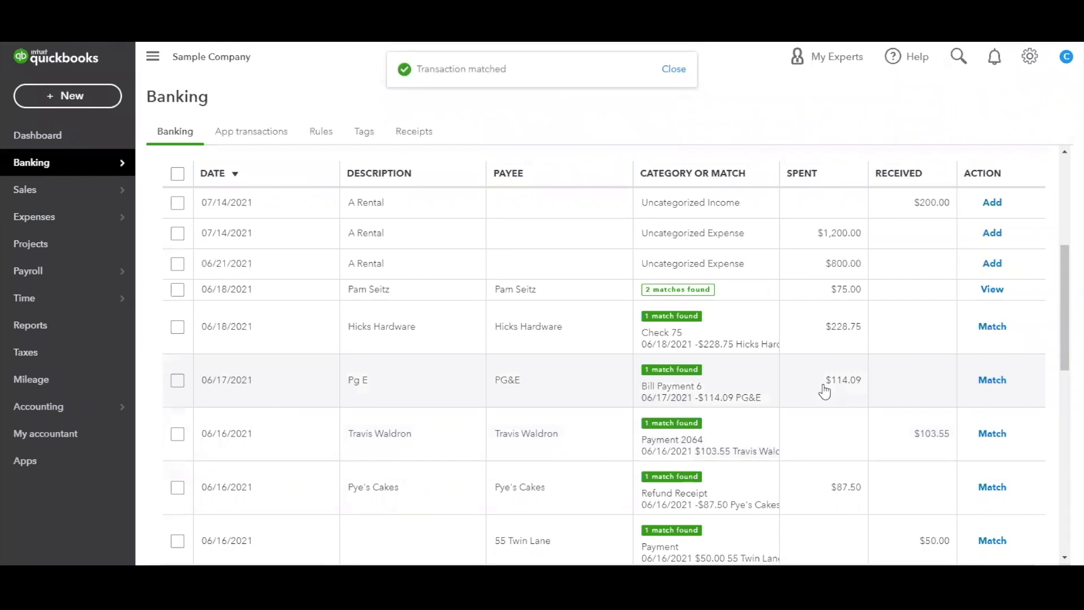
Start a new form for receiving a customer payment.
scroll(825, 392, "up", 5)
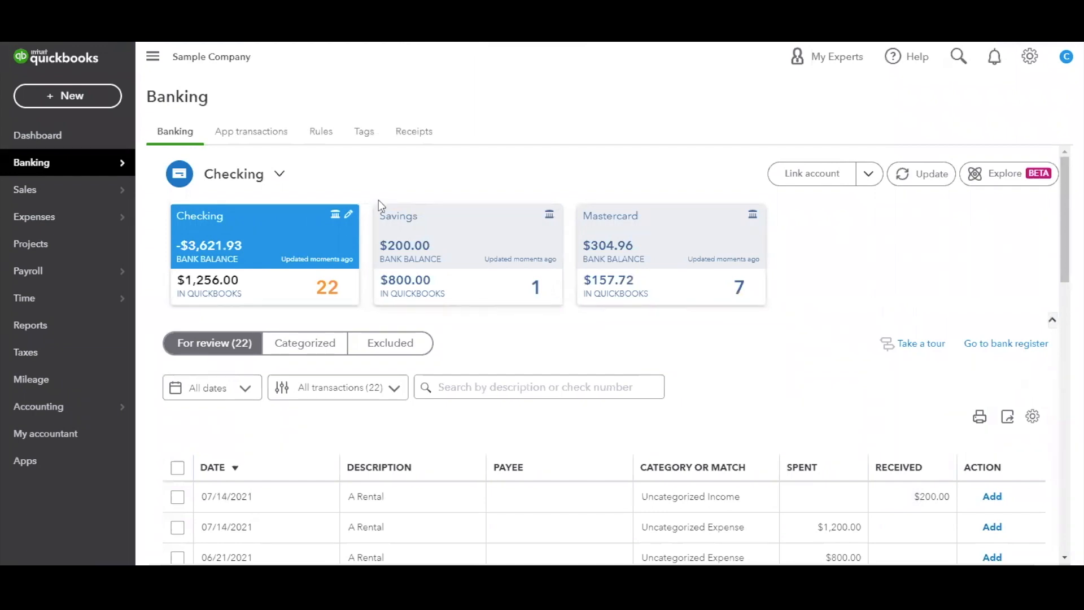
mouse_move(84, 203)
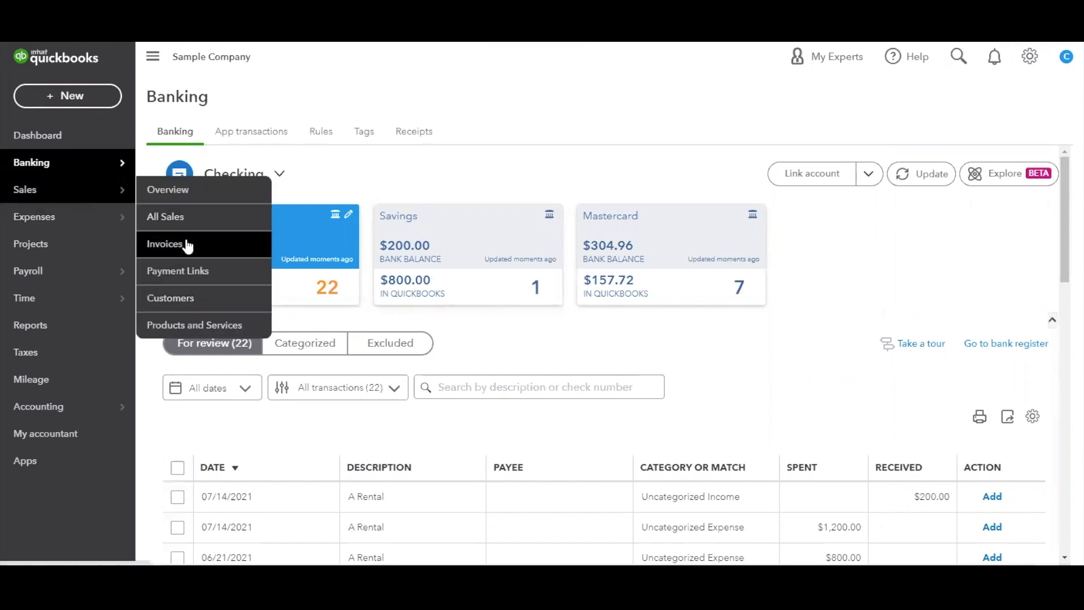
left_click(83, 94)
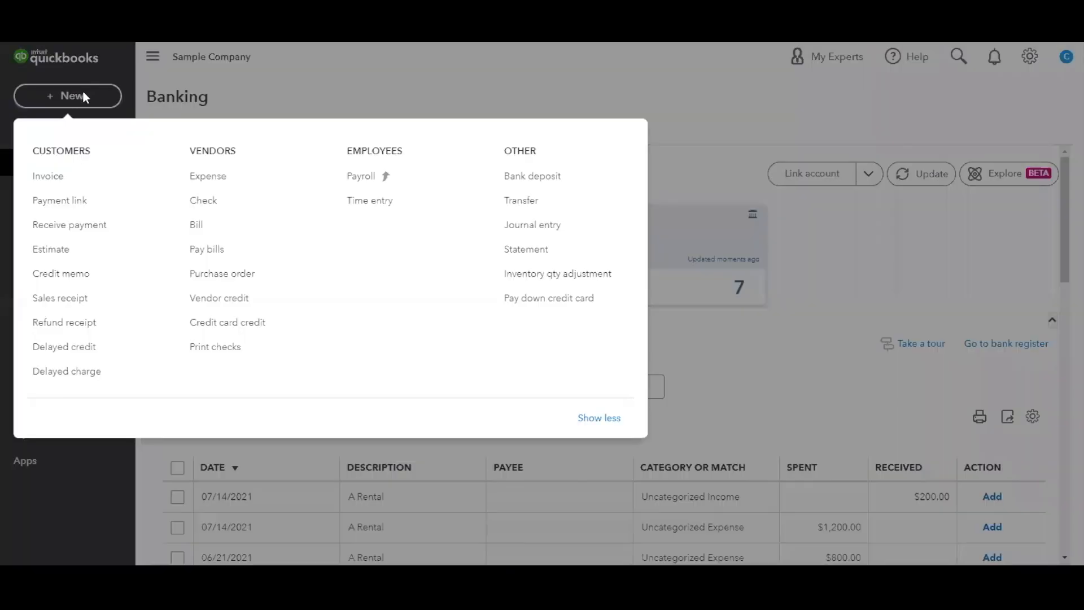
left_click(82, 239)
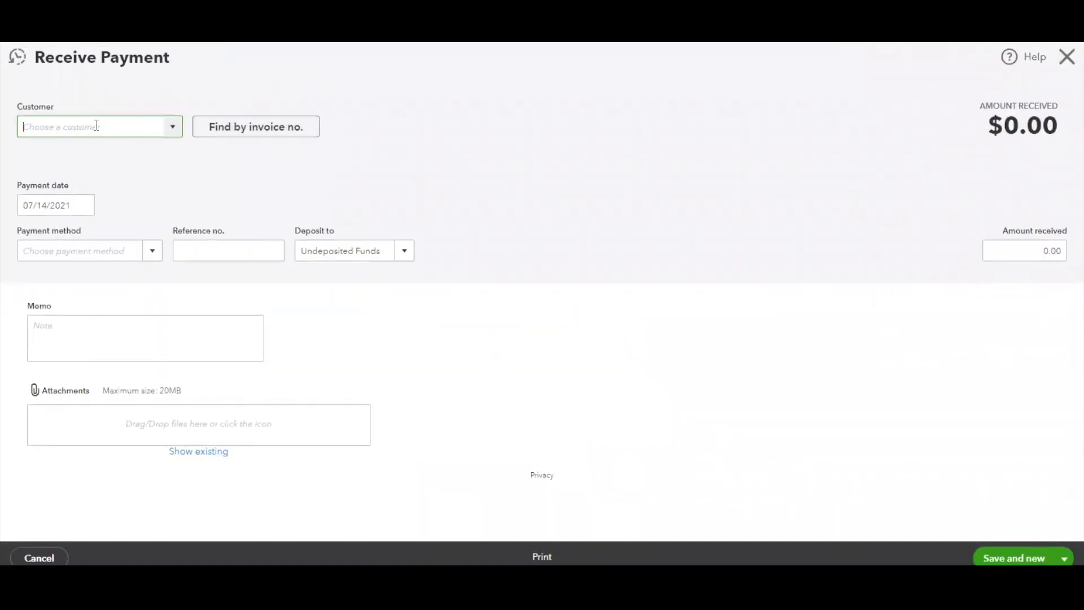
Try Cool Cars and the customer listed just below it as the paying customer.
left_click(174, 127)
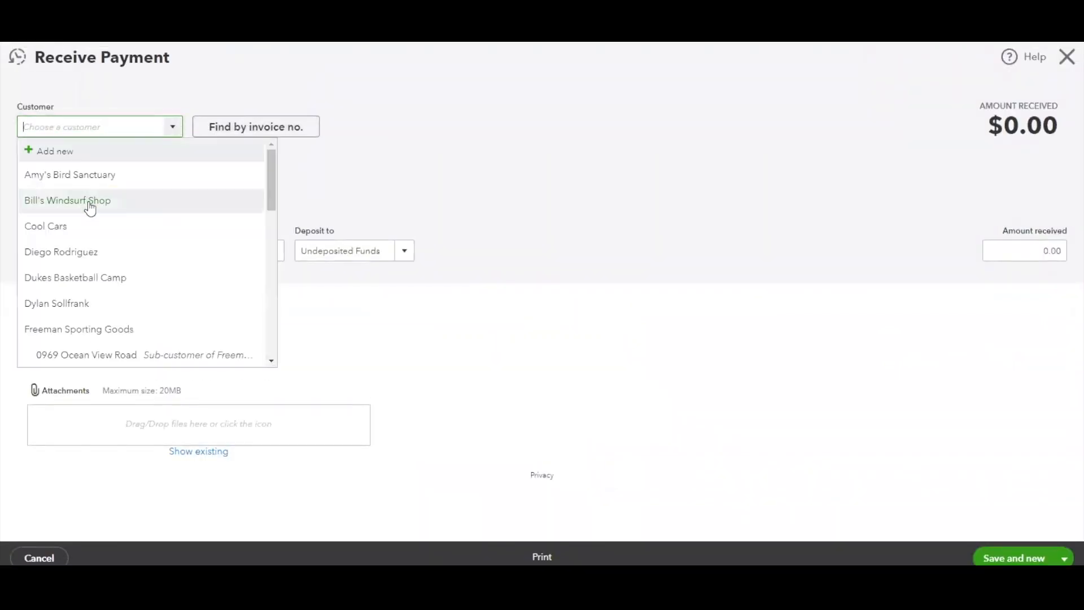
left_click(89, 225)
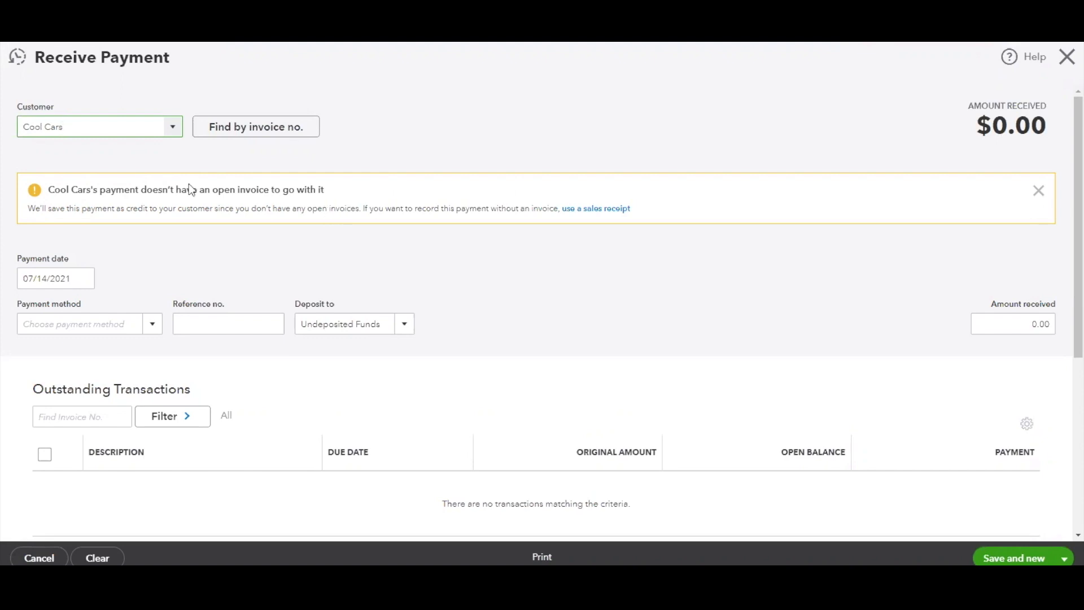
left_click(172, 127)
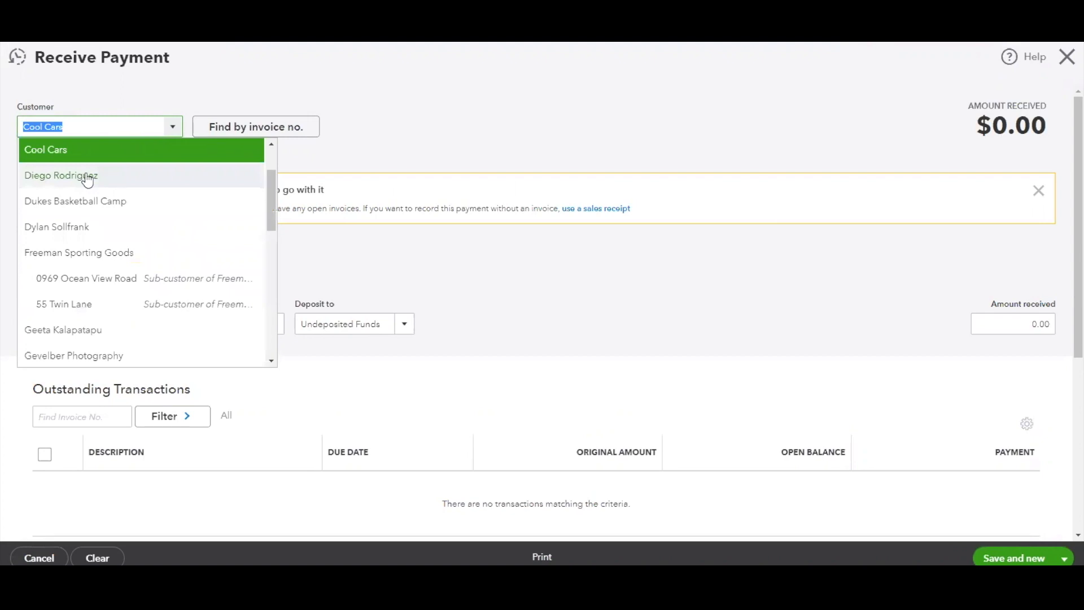
left_click(87, 176)
Choose Amy's Bird Sanctuary as the customer and apply the payment to the full open balance of Invoice # 1021.
left_click(171, 128)
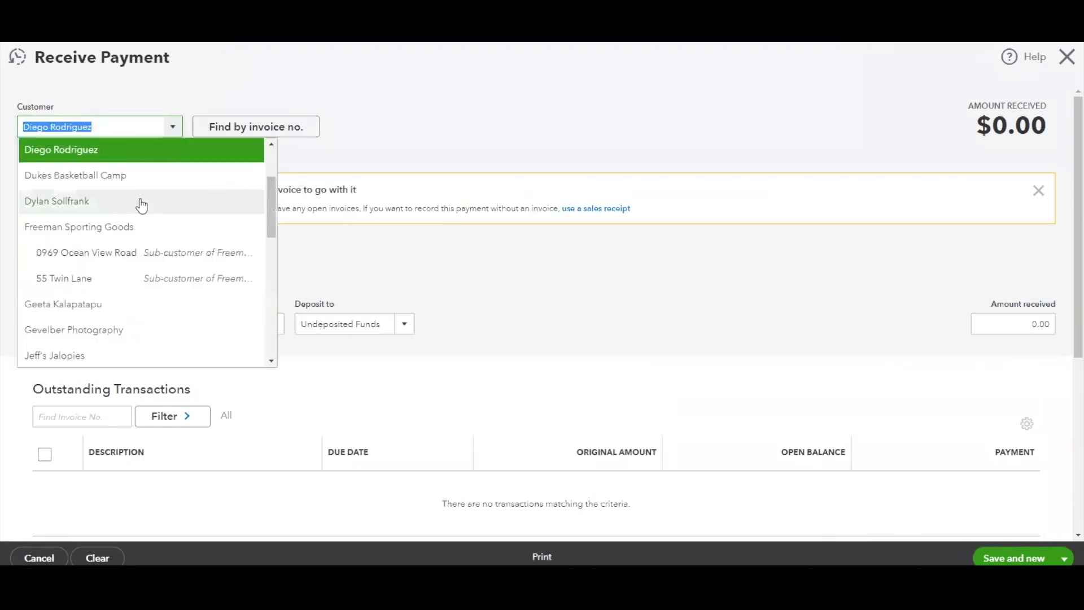
scroll(141, 206, "up", 2)
left_click(104, 177)
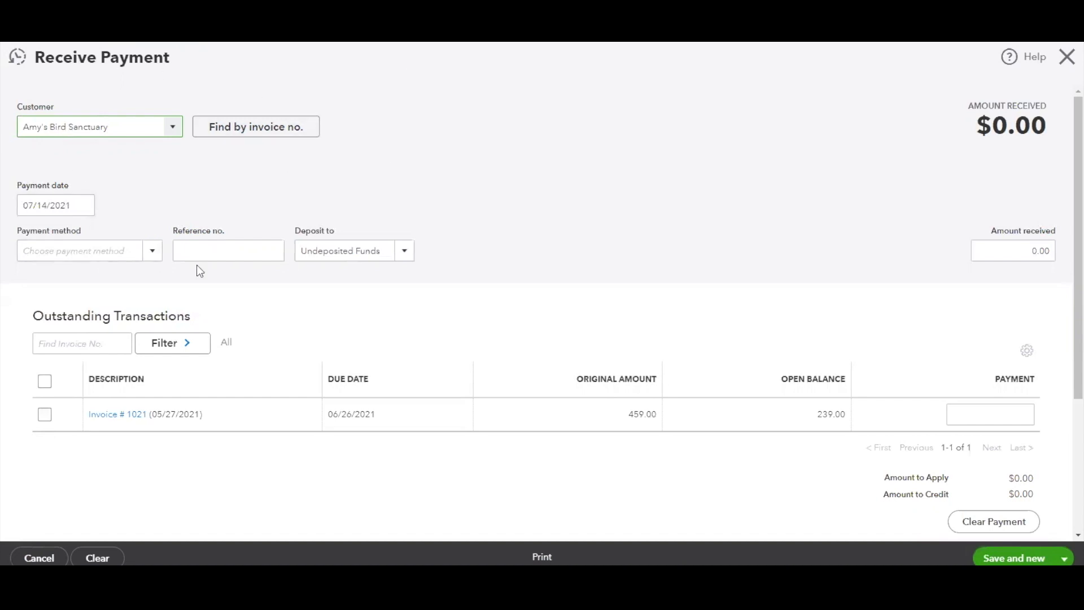
left_click(44, 413)
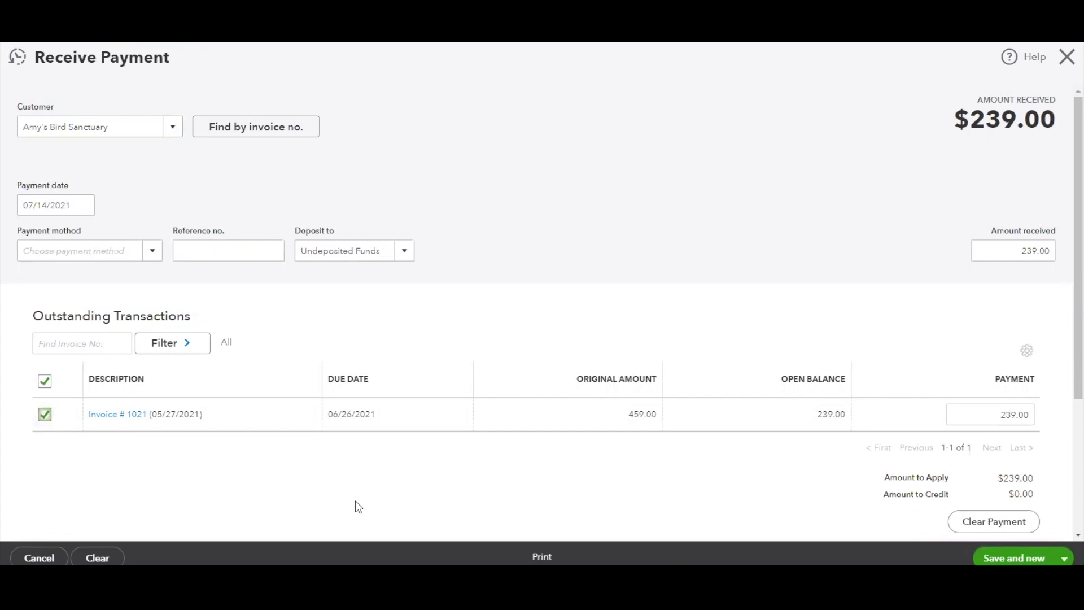
scroll(356, 503, "down", 3)
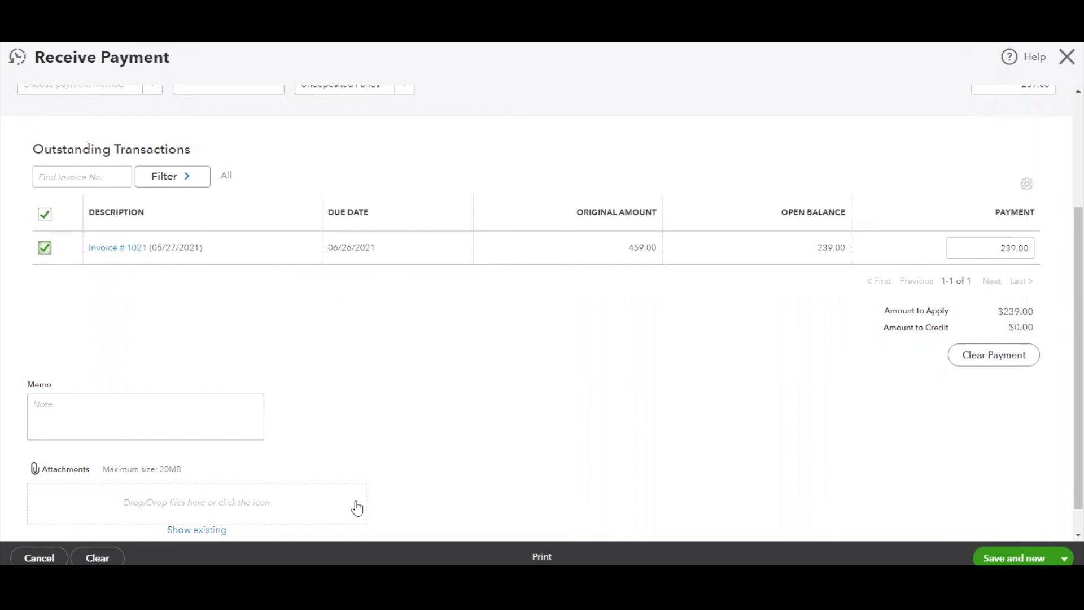
scroll(355, 508, "up", 3)
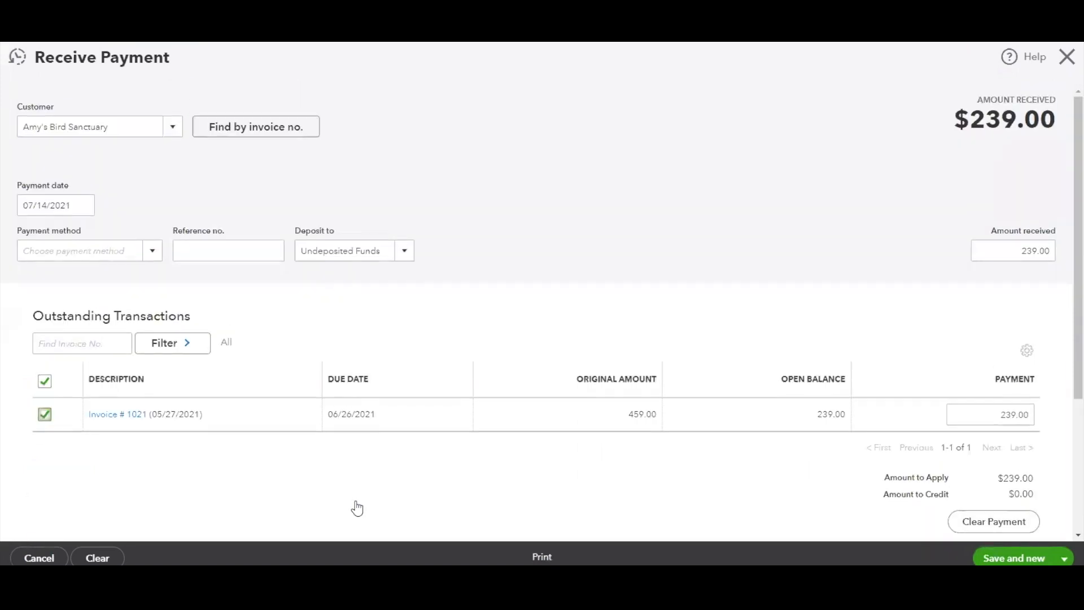
Set the payment method to Check and the reference number to 1234, keeping Undeposited Funds as the deposit account after viewing the alternatives.
left_click(145, 249)
left_click(79, 344)
left_click(233, 255)
type("1234")
left_click(556, 231)
left_click(404, 253)
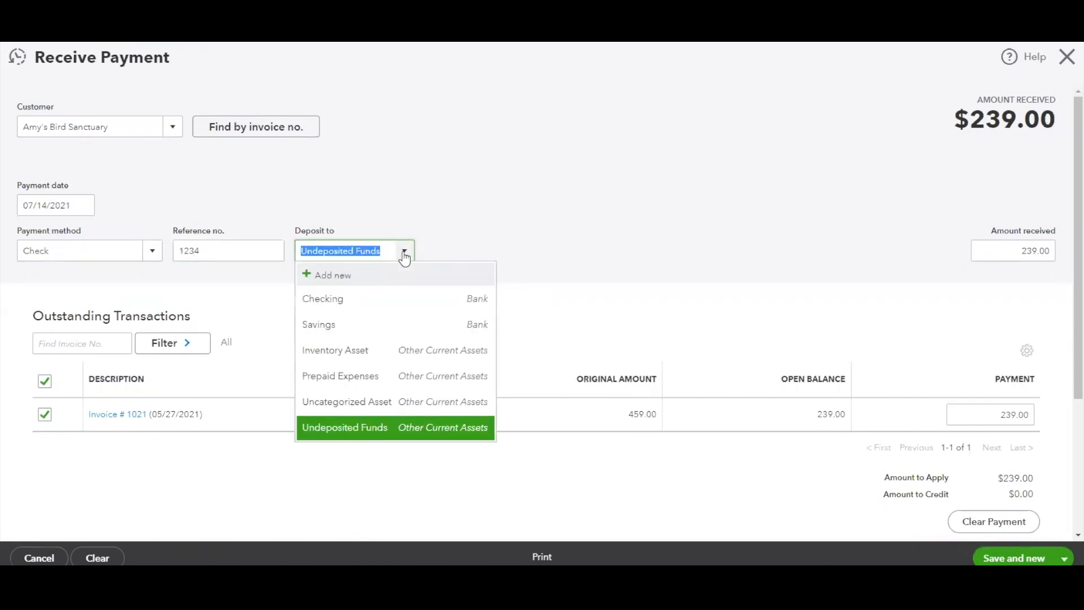
left_click(404, 254)
left_click(542, 227)
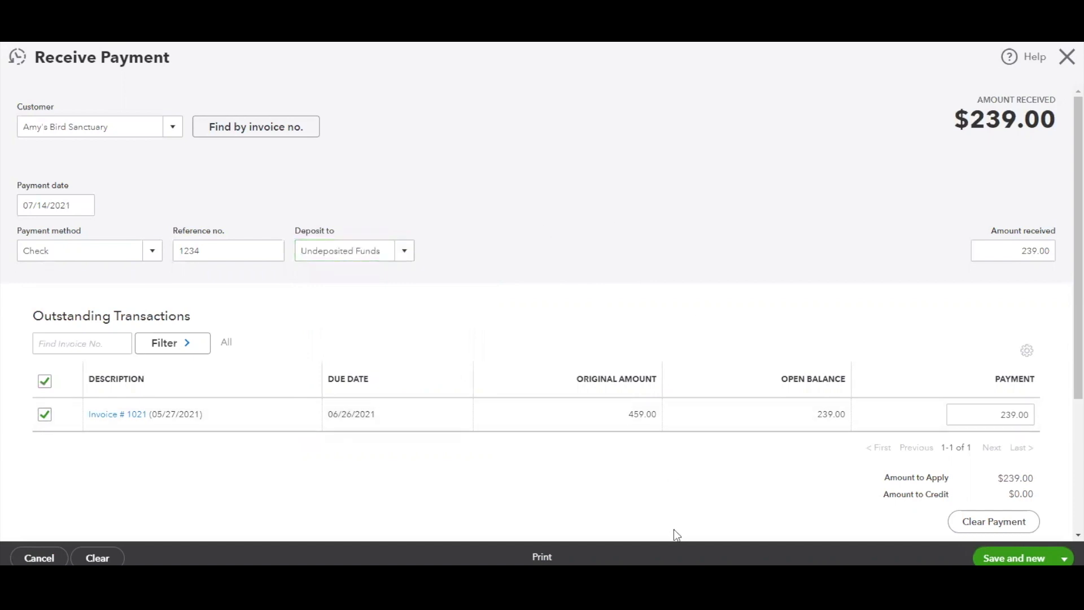
Save and close the received payment, returning to the Checking transactions awaiting review.
scroll(883, 516, "down", 3)
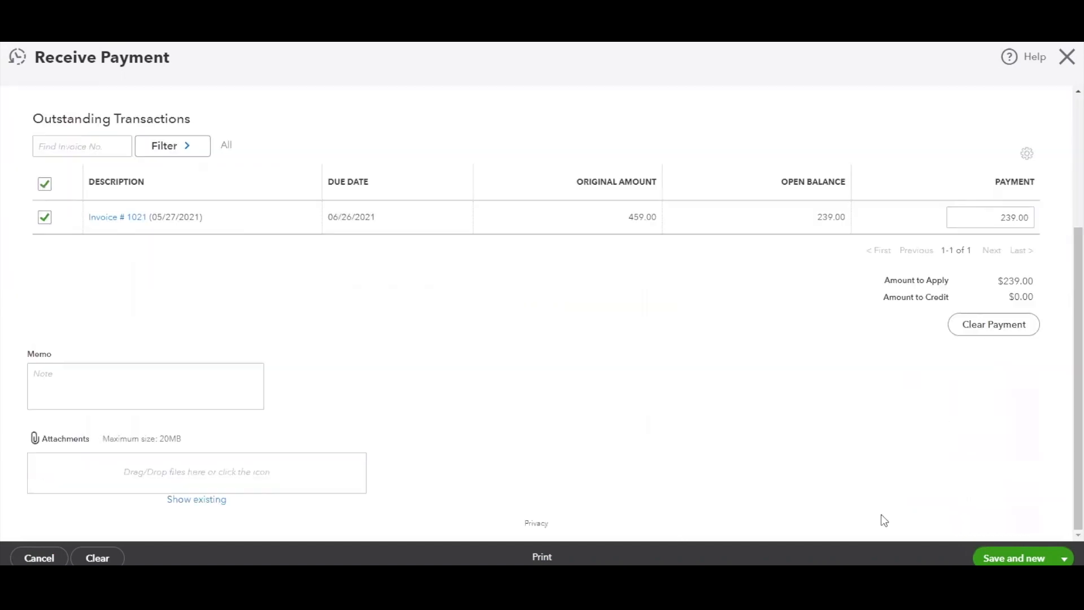
left_click(1064, 560)
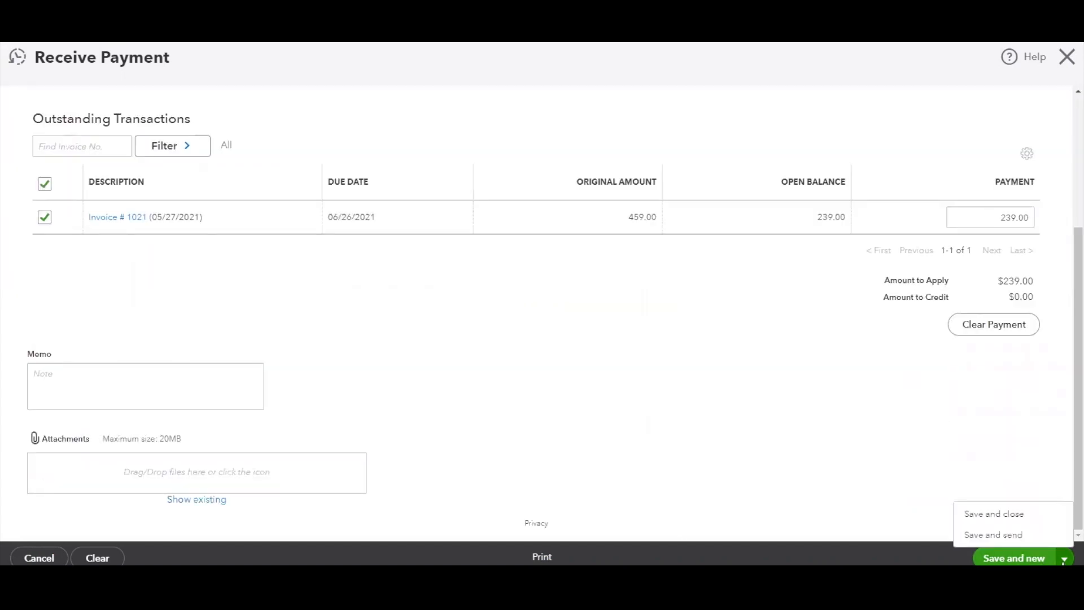
left_click(1025, 515)
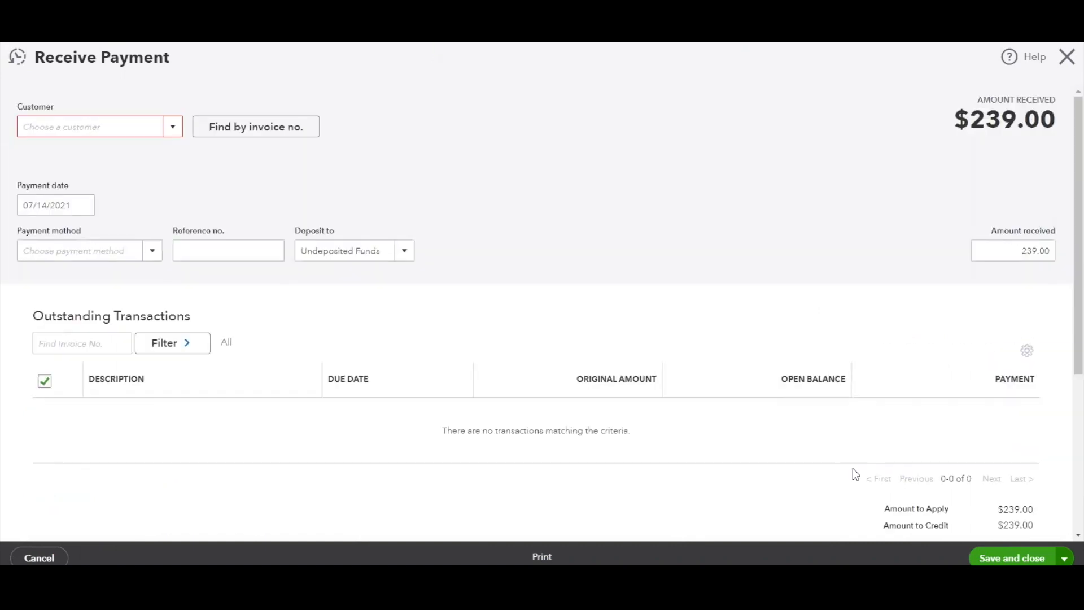
left_click(1067, 56)
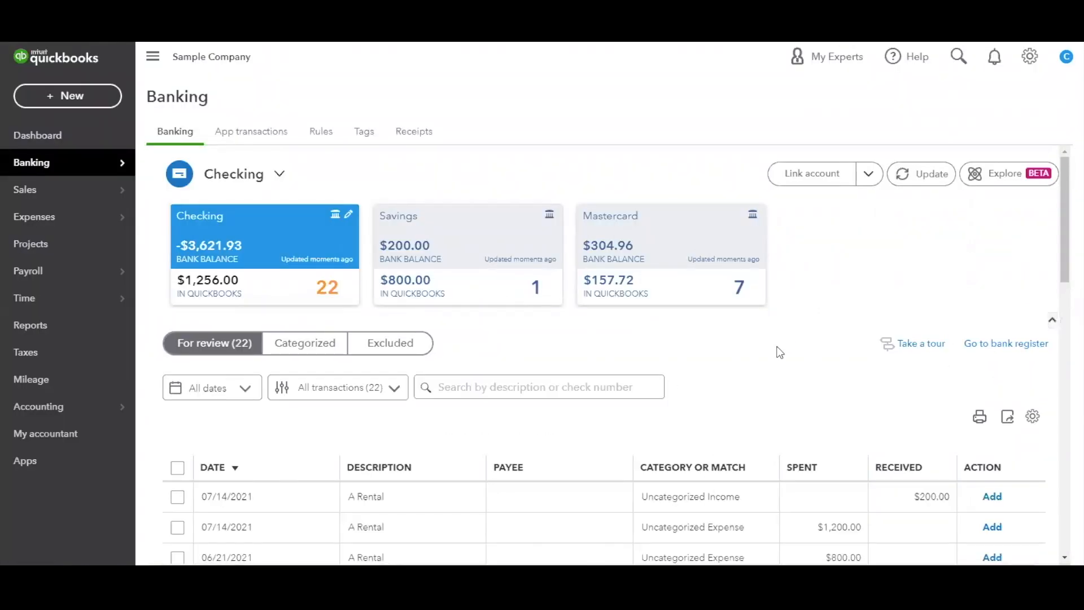
Match the $103.55 bank transaction dated 06/16/2021 to Payment 2064.
scroll(780, 352, "down", 5)
scroll(779, 353, "down", 3)
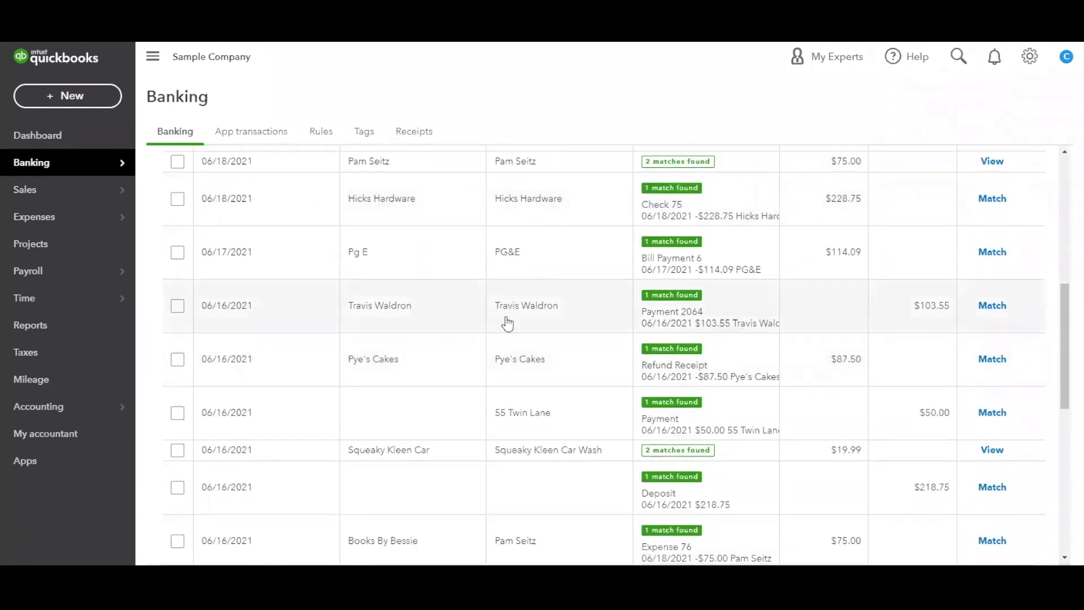
left_click(709, 324)
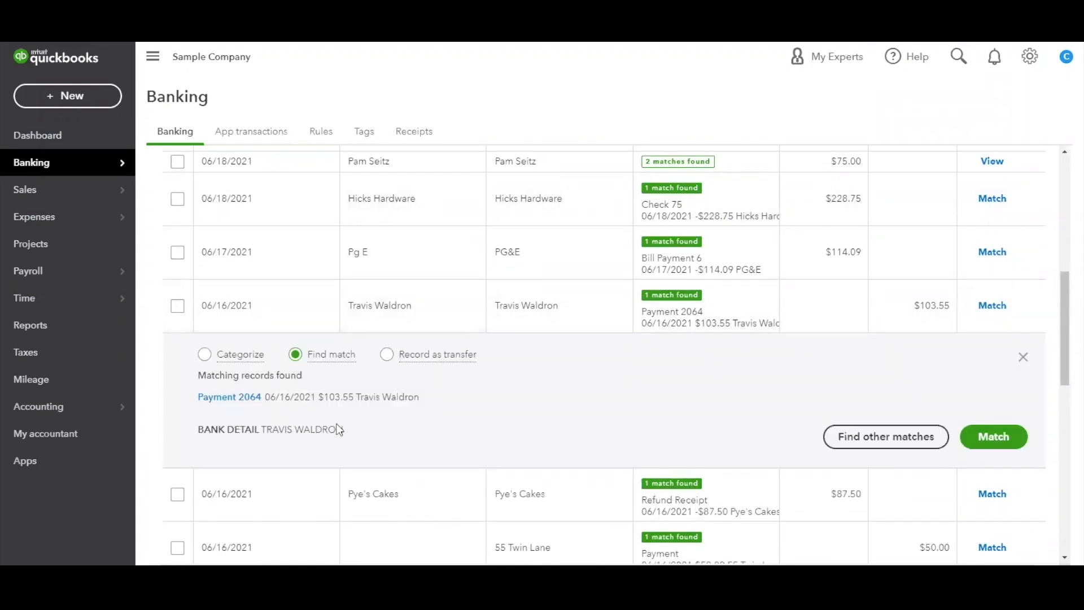
left_click(1003, 438)
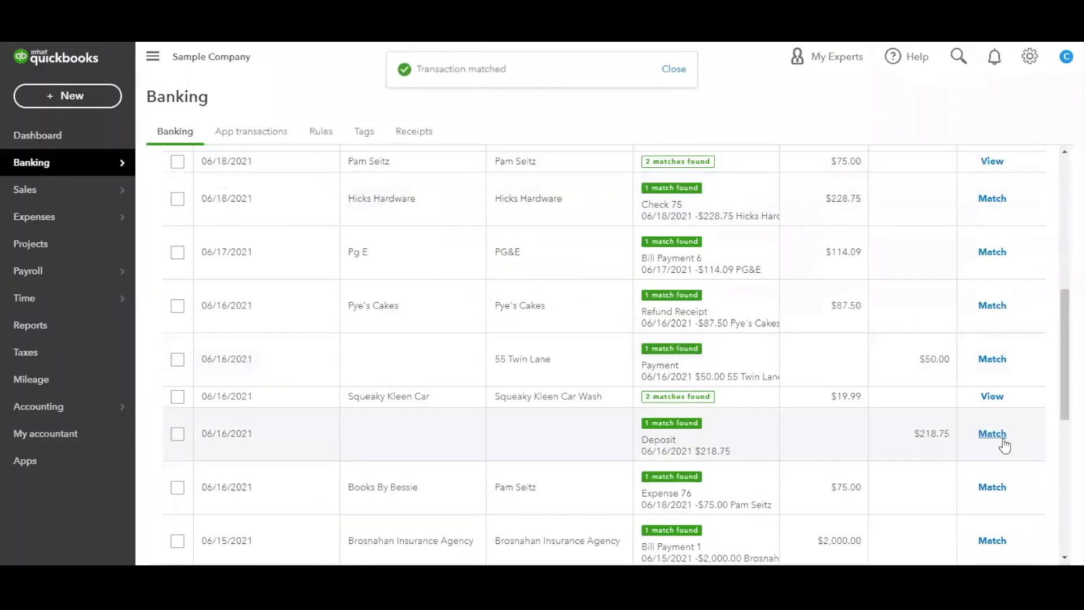
scroll(818, 374, "up", 6)
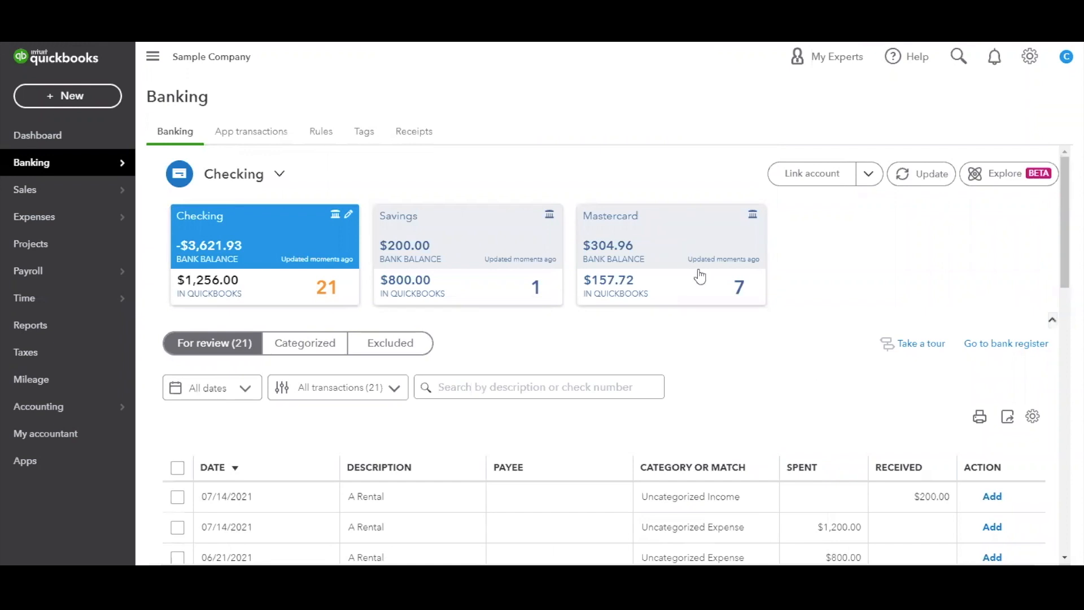
left_click(88, 97)
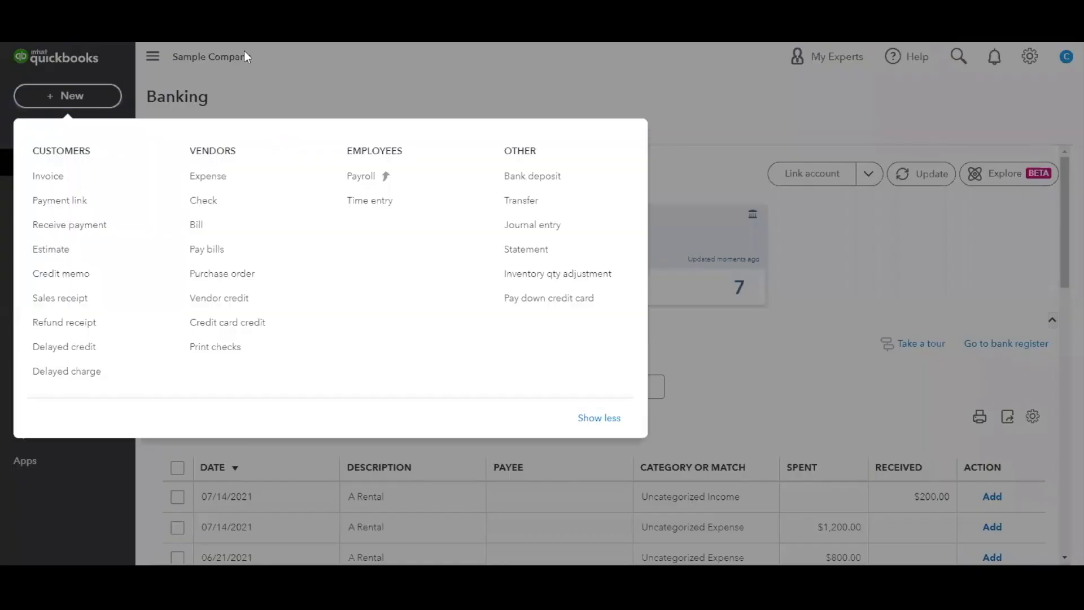
key("Escape")
scroll(673, 424, "down", 5)
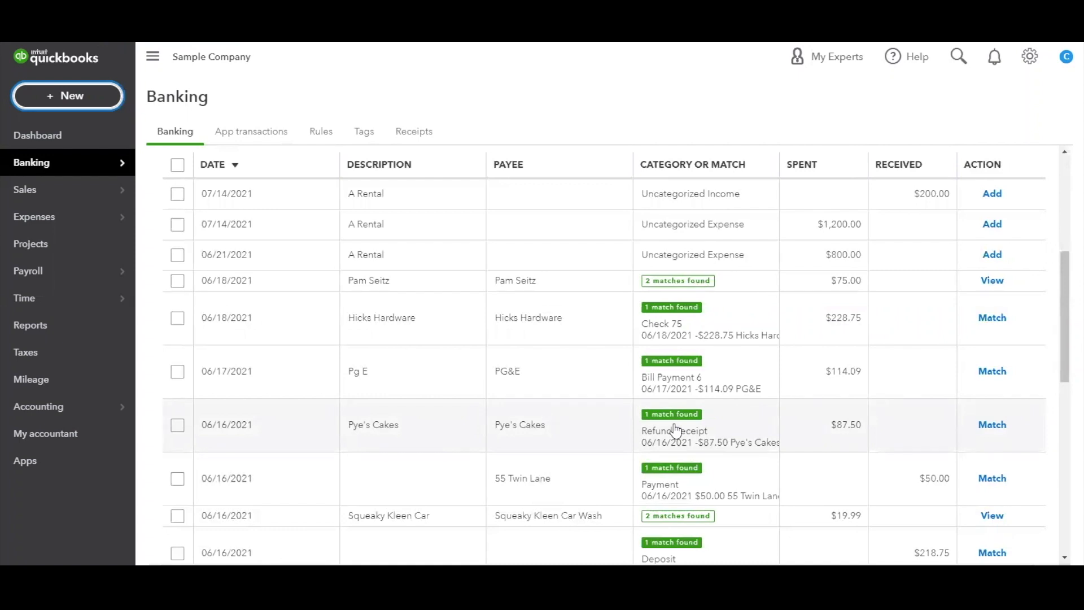
scroll(676, 430, "down", 7)
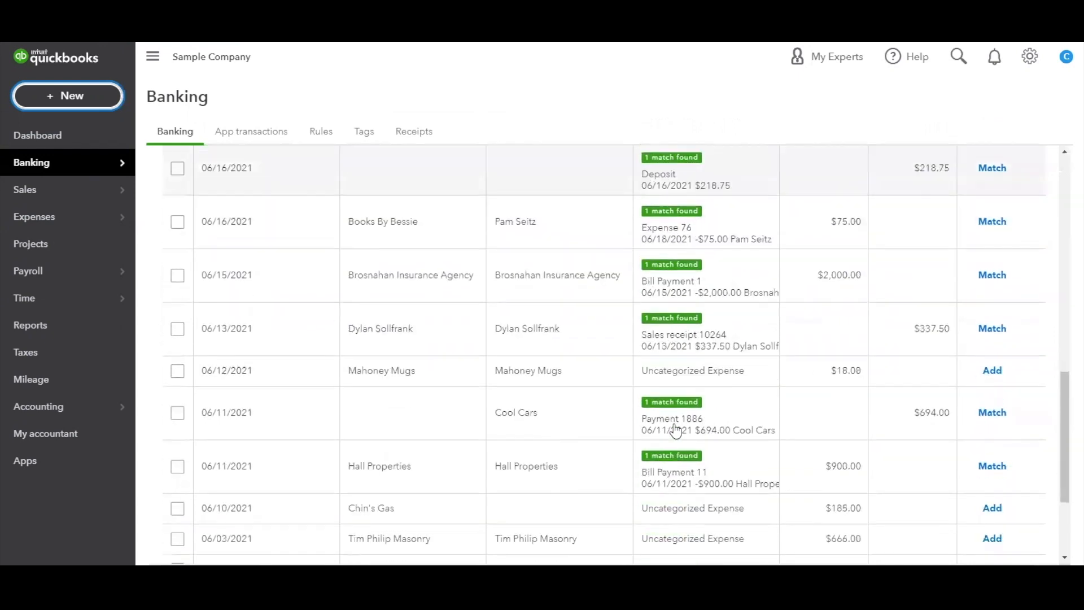
scroll(676, 429, "up", 10)
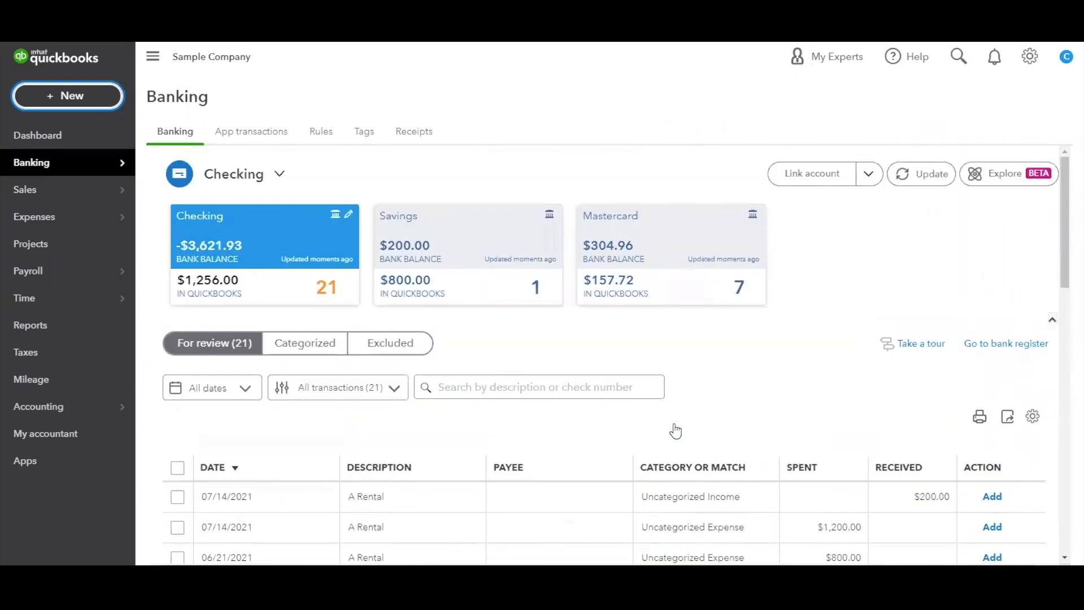